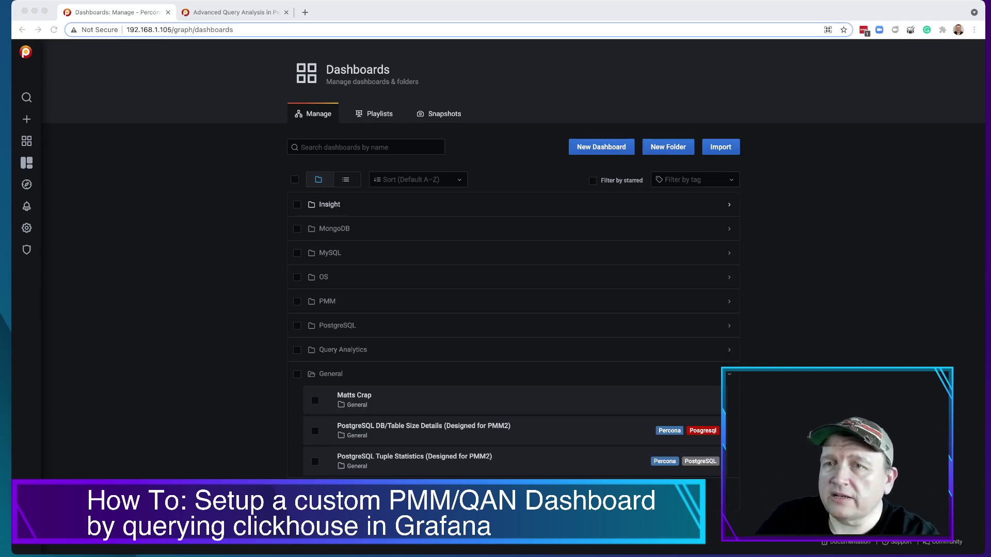
# Create a new dashboard in Percona Monitoring and Management and add an empty panel to it
pyautogui.press('super+Tab')
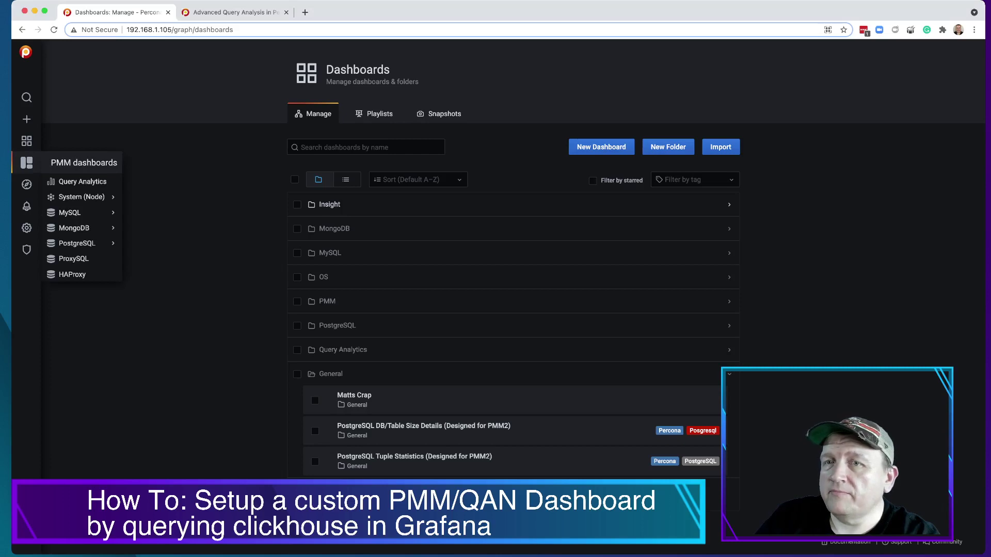
pyautogui.moveTo(27, 141)
pyautogui.moveTo(27, 119)
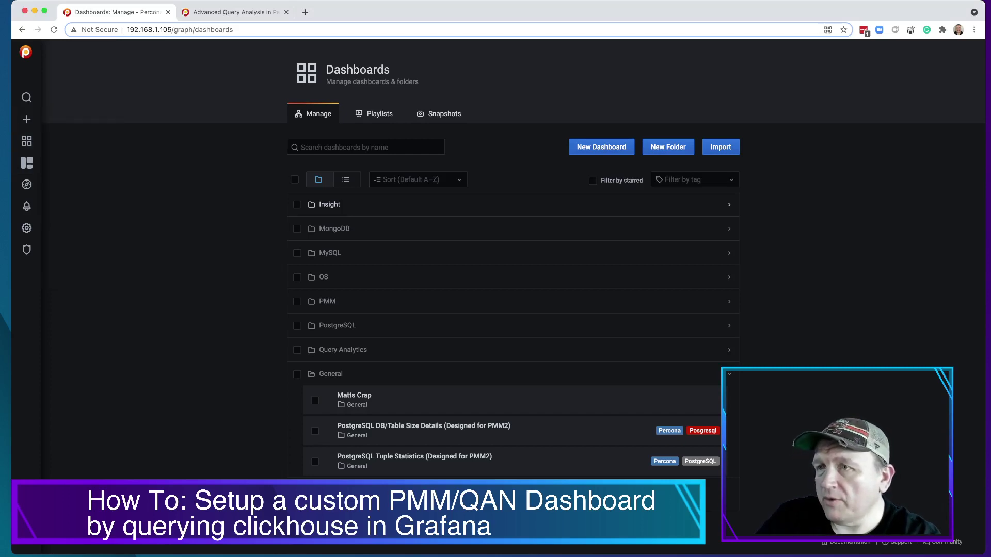
pyautogui.click(601, 147)
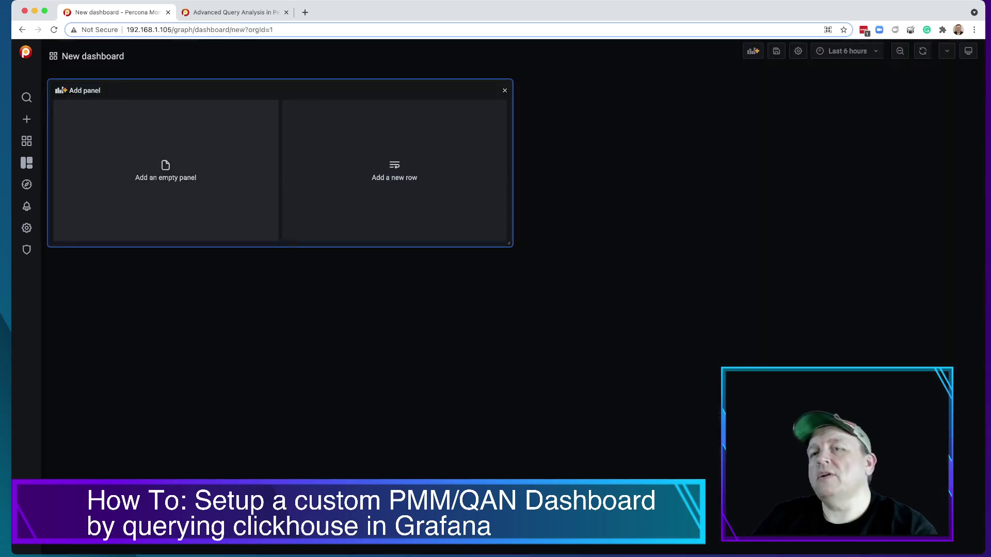
pyautogui.click(220, 177)
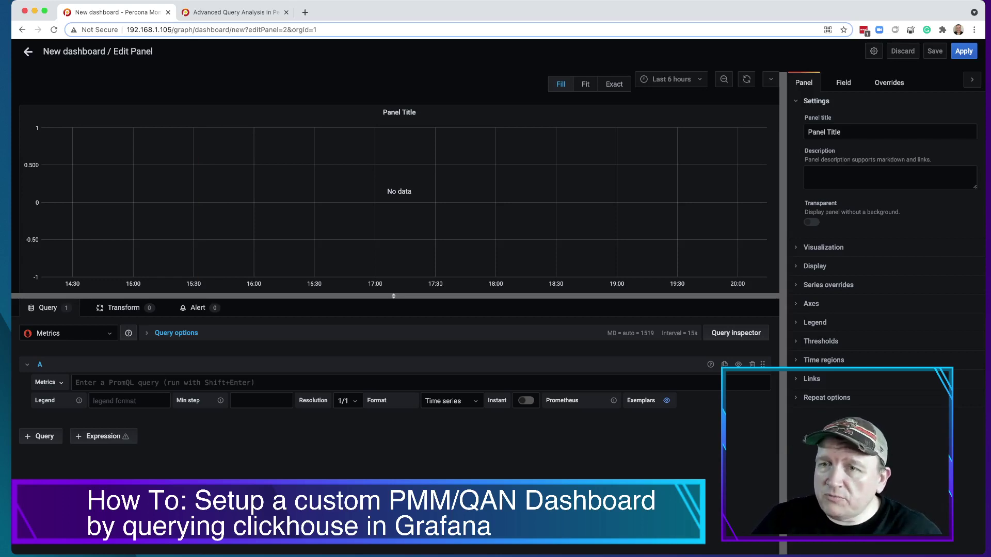
# Set the new panel's data source to ClickHouse
pyautogui.click(68, 333)
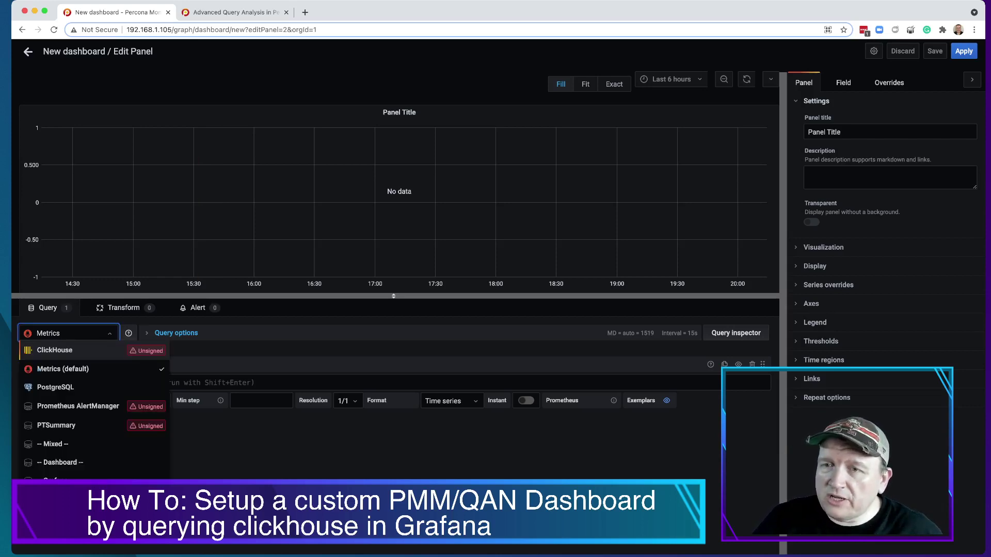
pyautogui.click(55, 350)
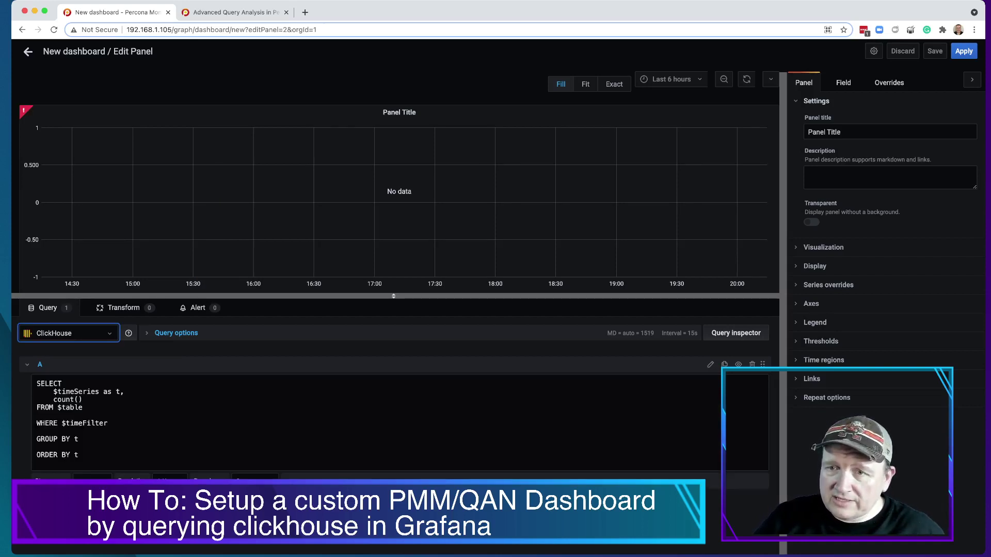
pyautogui.click(83, 407)
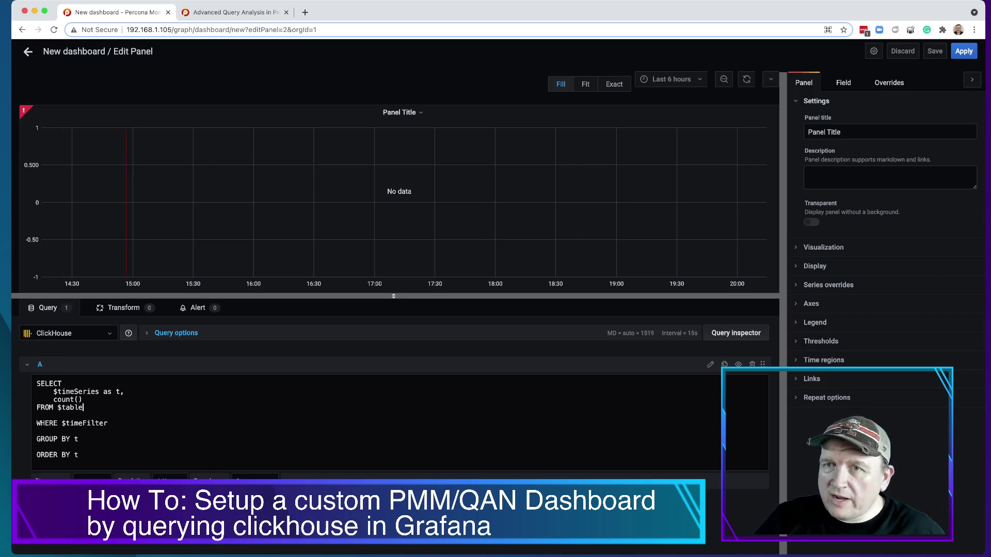
pyautogui.moveTo(24, 110)
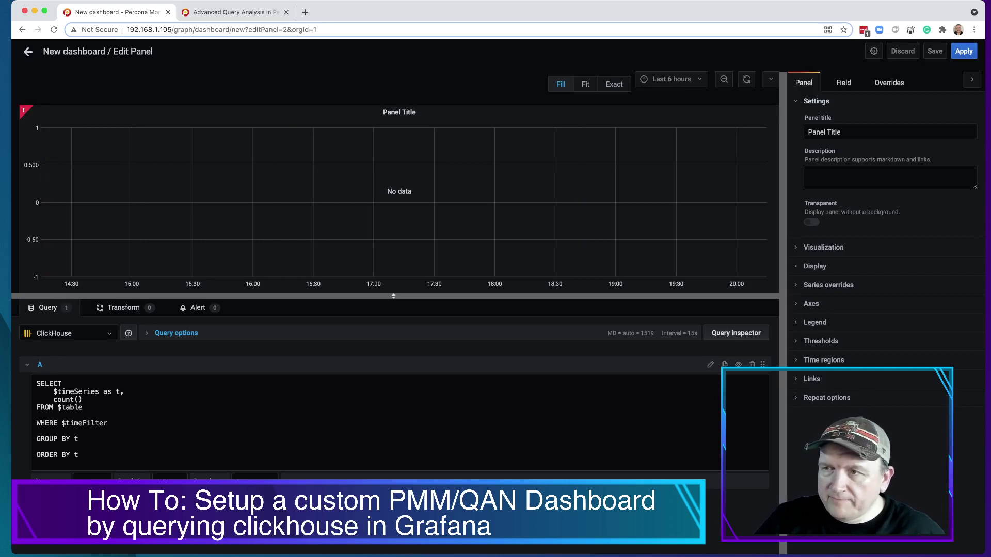
# Set query A to read from the metrics table of the pmm database
pyautogui.click(710, 364)
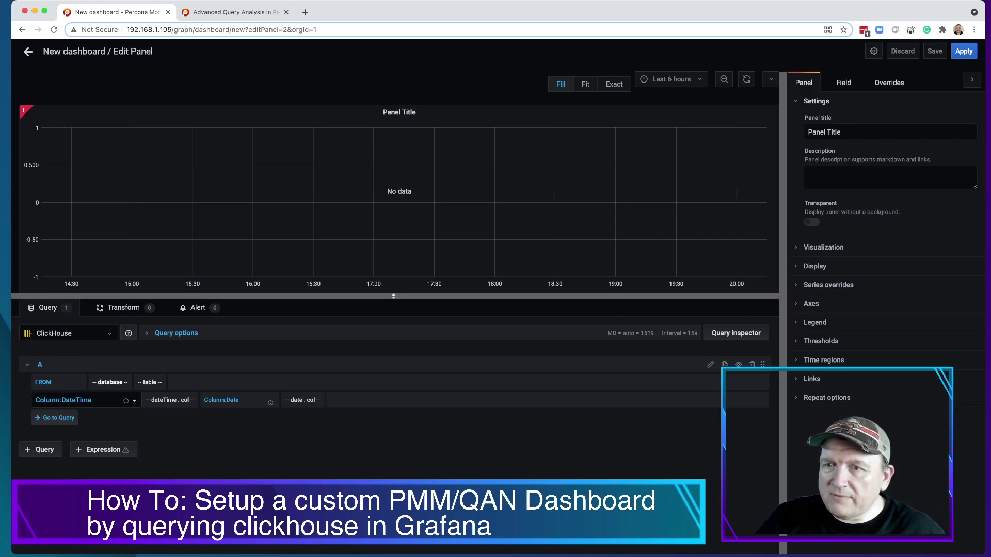
pyautogui.click(110, 382)
pyautogui.click(105, 412)
pyautogui.click(130, 382)
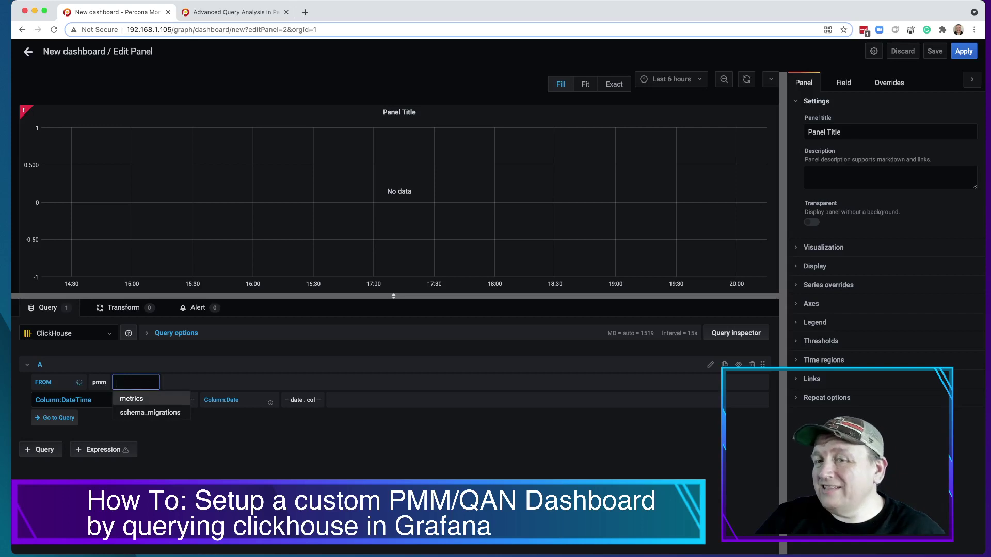
pyautogui.click(131, 398)
# Try Column:TimeStamp as the time column type of query A
pyautogui.click(82, 400)
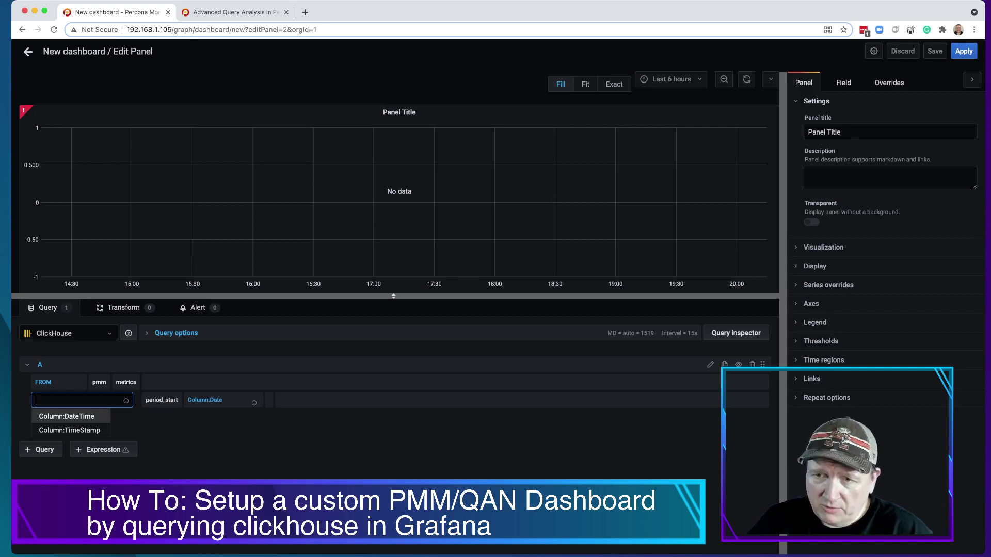
pyautogui.press('Down')
pyautogui.press('Return')
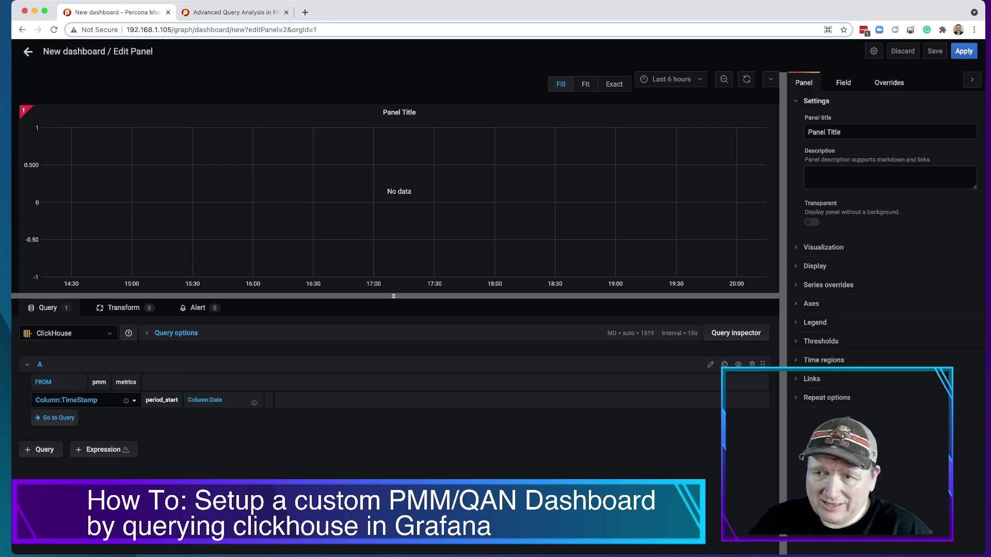
pyautogui.press('Tab')
# Set query A's time column to Column:DateTime with period_start and return to its SQL text
pyautogui.click(66, 399)
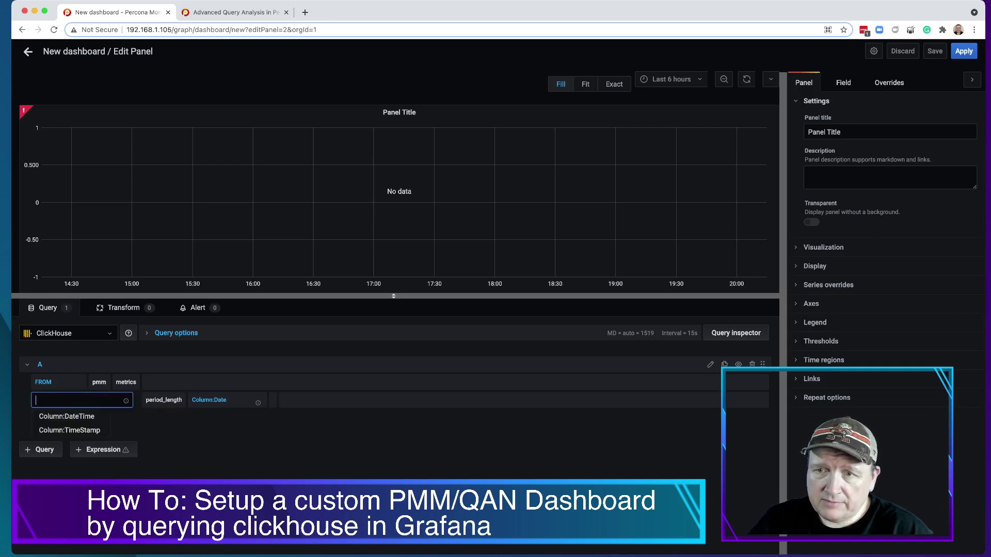
pyautogui.click(68, 415)
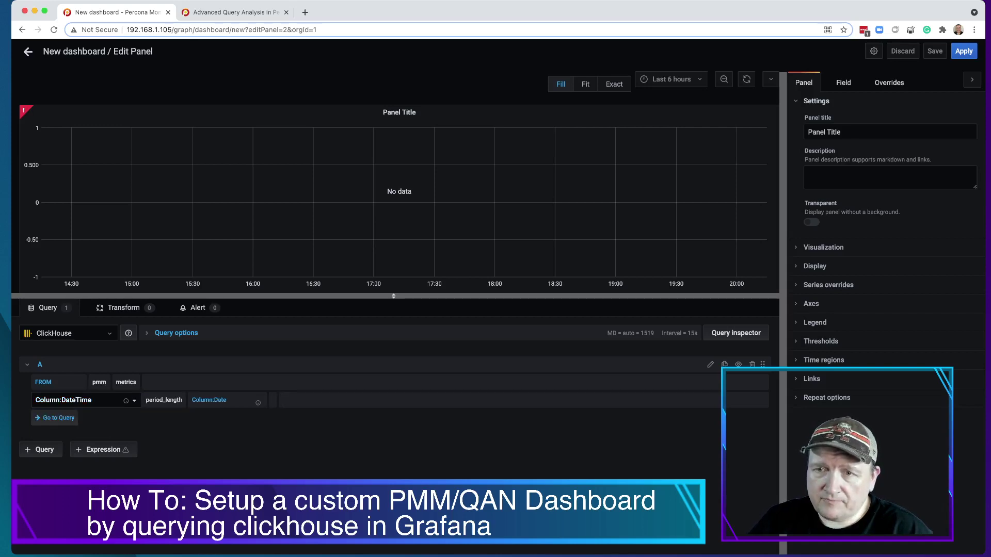
pyautogui.click(164, 400)
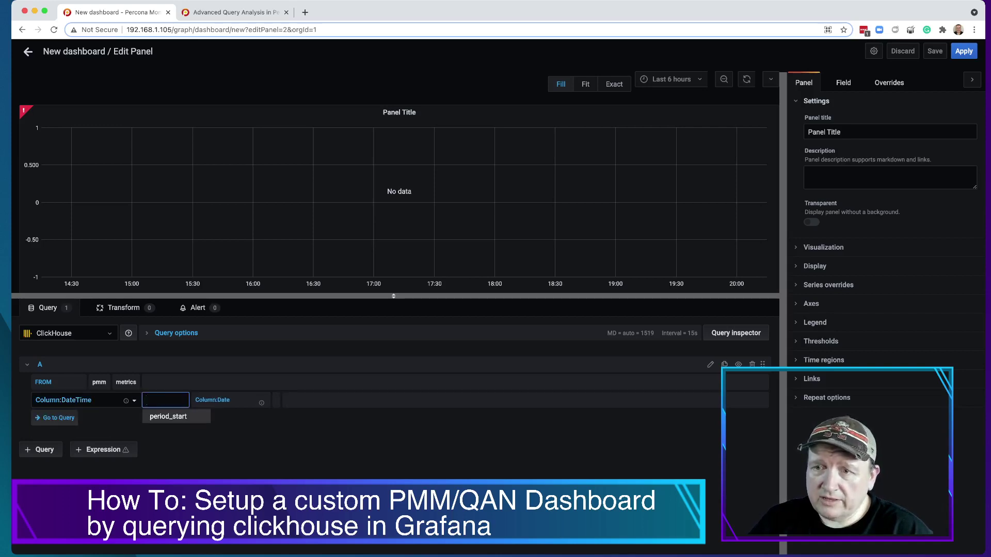
pyautogui.click(166, 416)
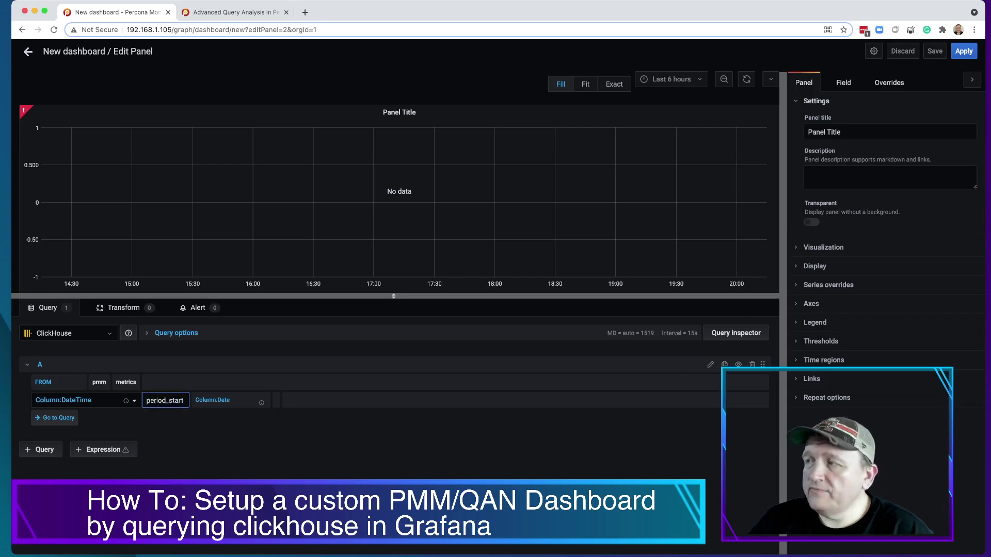
pyautogui.press('Return')
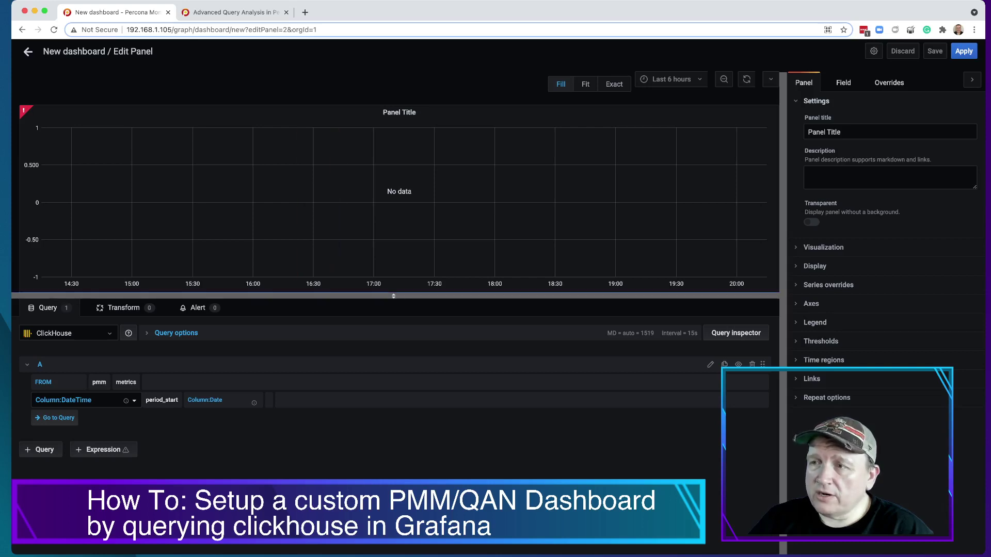
pyautogui.click(710, 364)
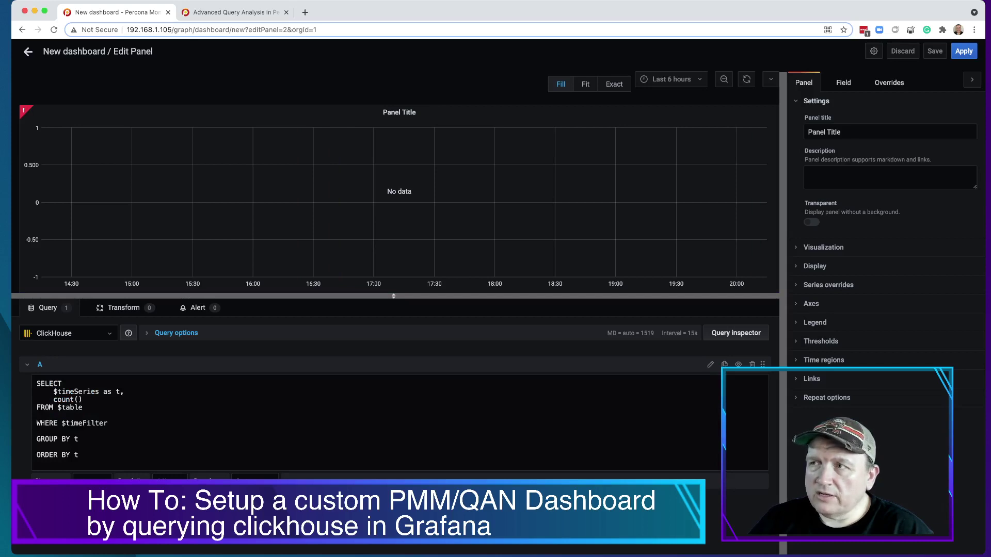
# Apply the panel to the dashboard and reopen it for editing
pyautogui.click(963, 51)
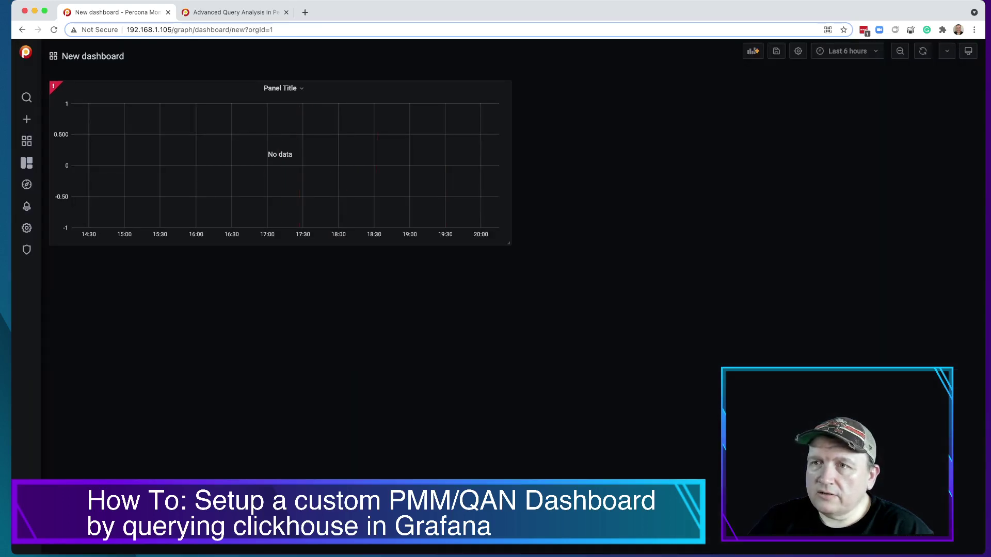
pyautogui.click(280, 88)
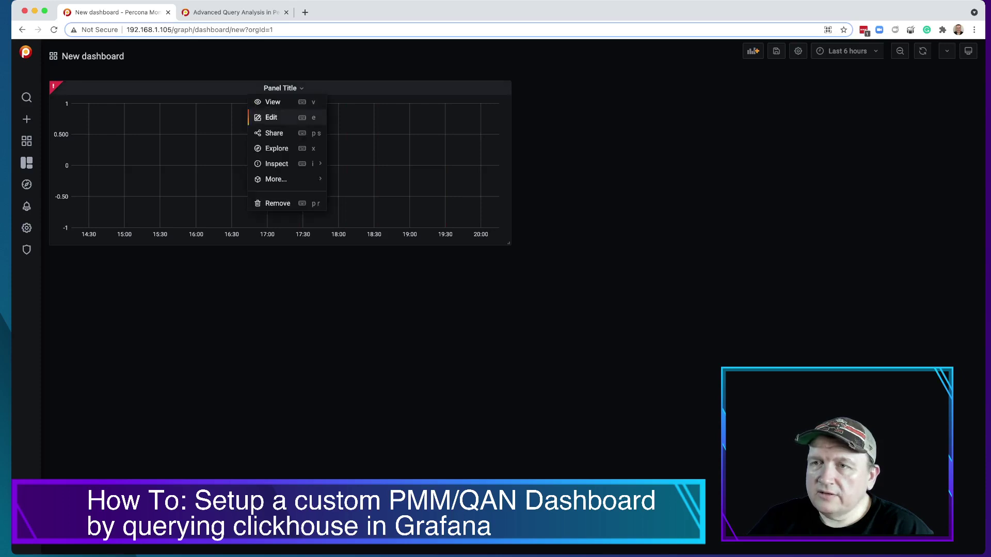
pyautogui.click(271, 117)
# Rename the panel to "Database Queries Per Second"
pyautogui.moveTo(841, 132); pyautogui.dragTo(807, 132)
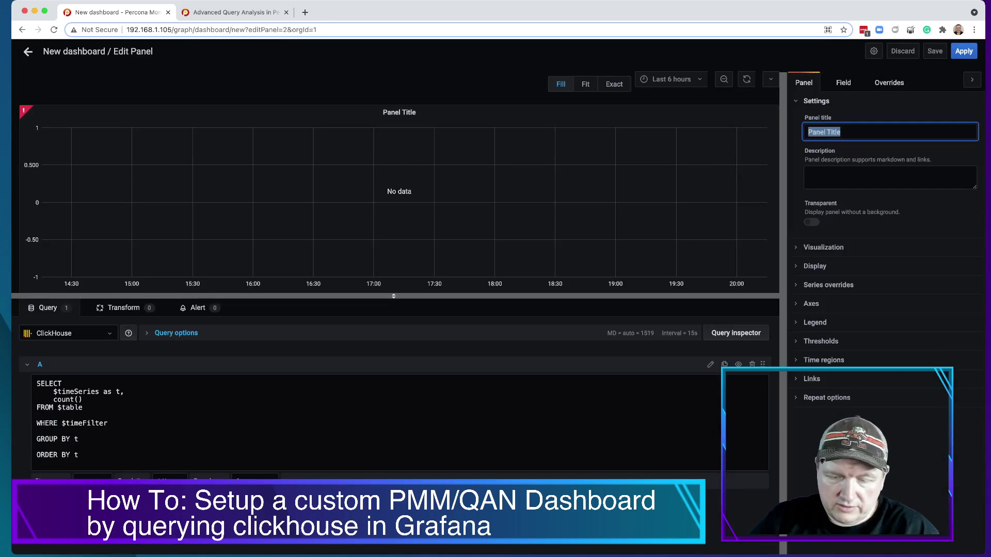
pyautogui.write('Database ')
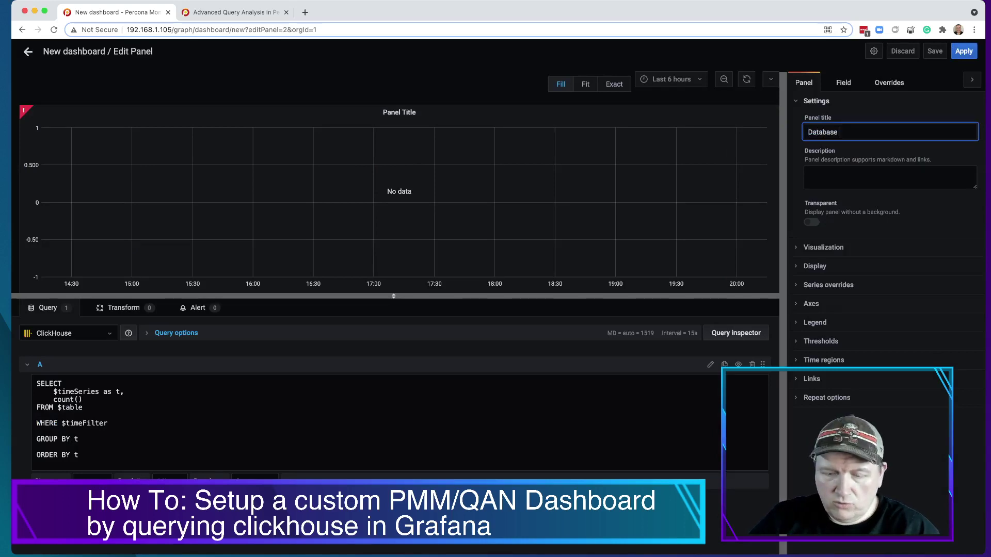
pyautogui.write('Query')
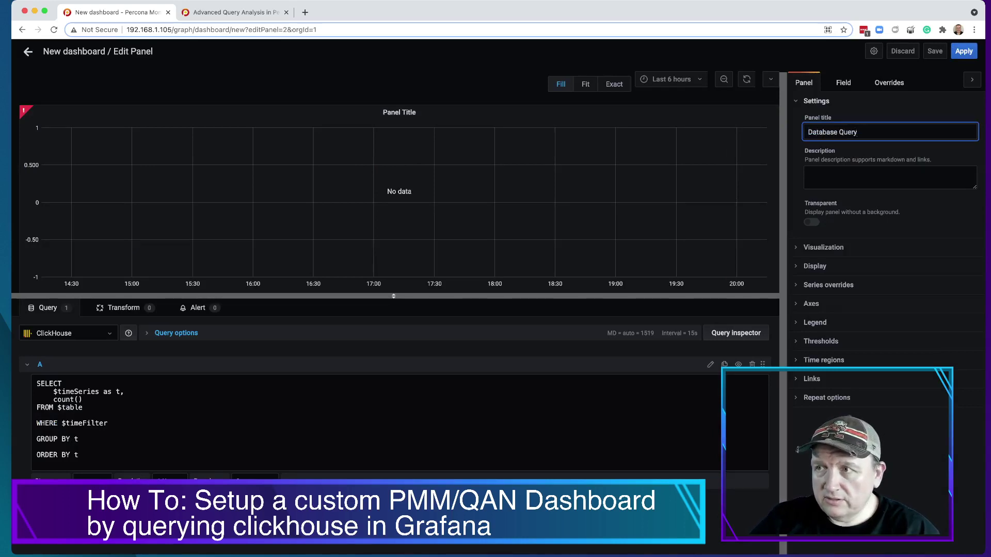
pyautogui.press('BackSpace')
pyautogui.write('ies Per')
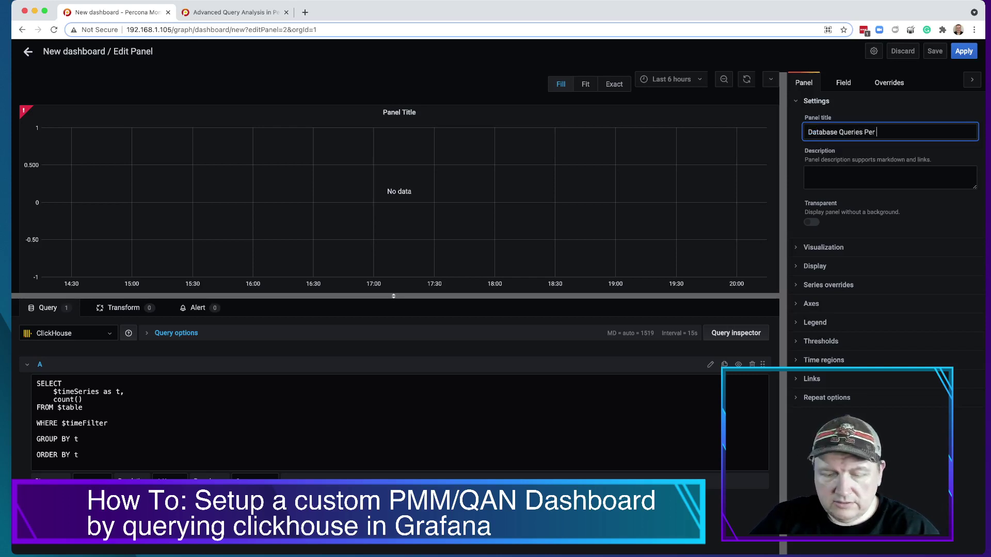
pyautogui.write(' Second')
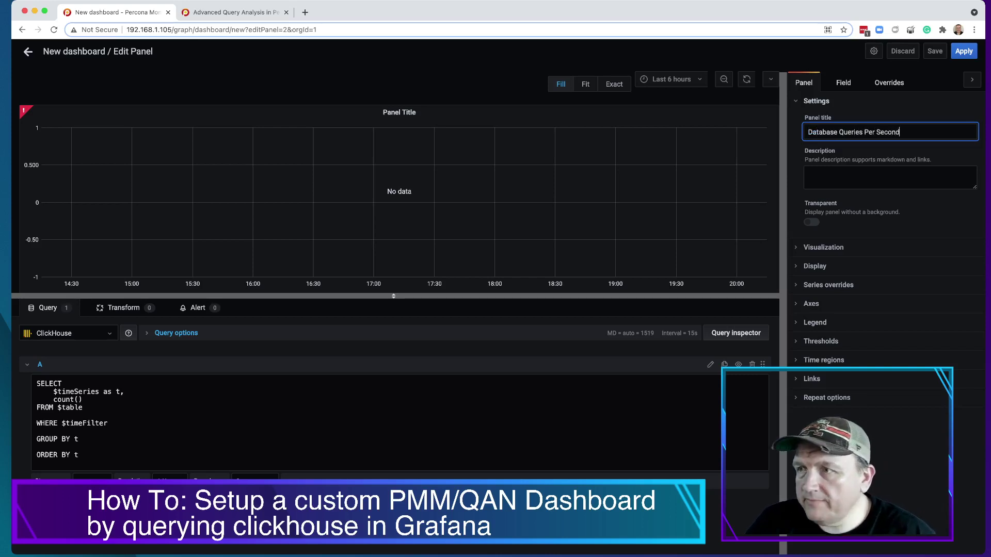
pyautogui.click(79, 439)
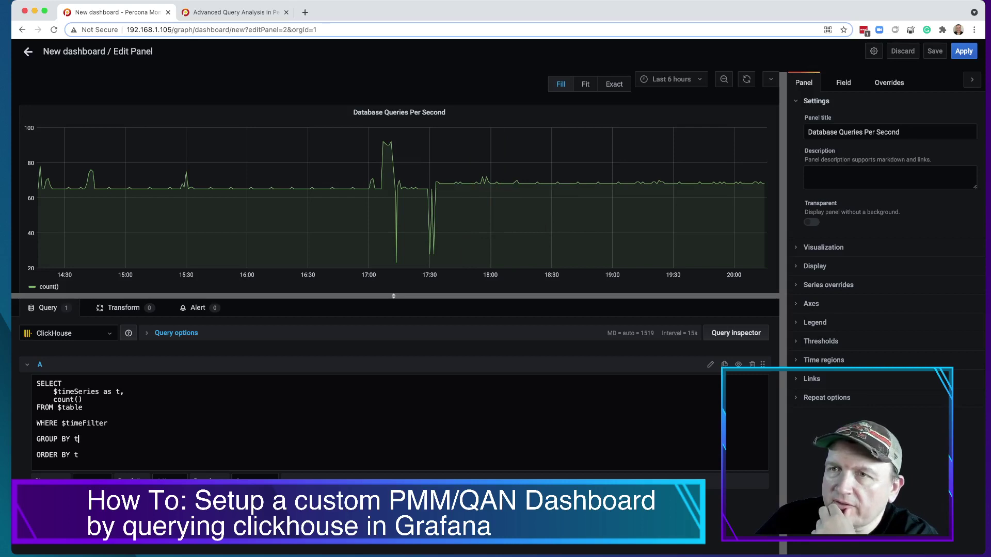
pyautogui.click(78, 440)
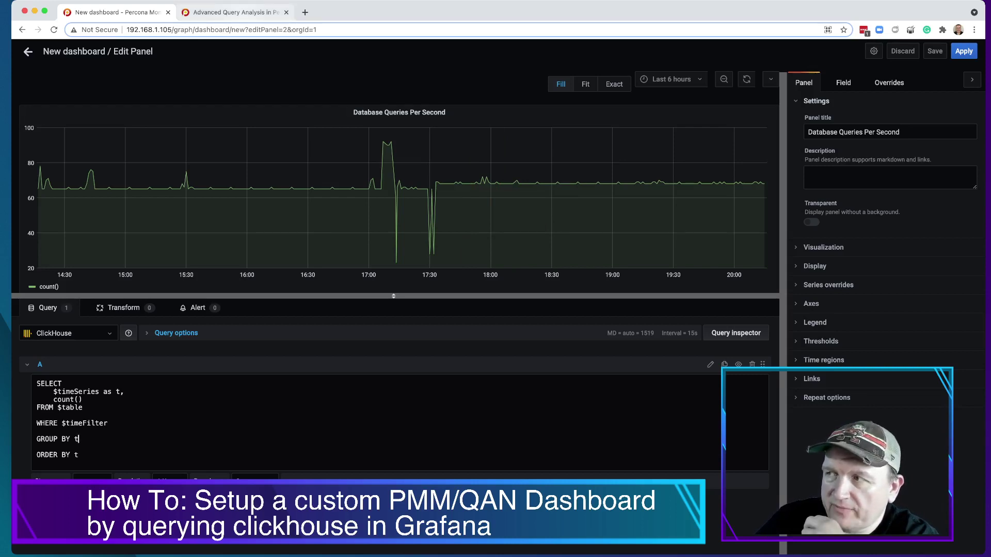
# Review the metrics table columns and ClickHouse query examples in the Percona blog article on advanced query analysis
pyautogui.hotkey('ctrl', 'Tab')
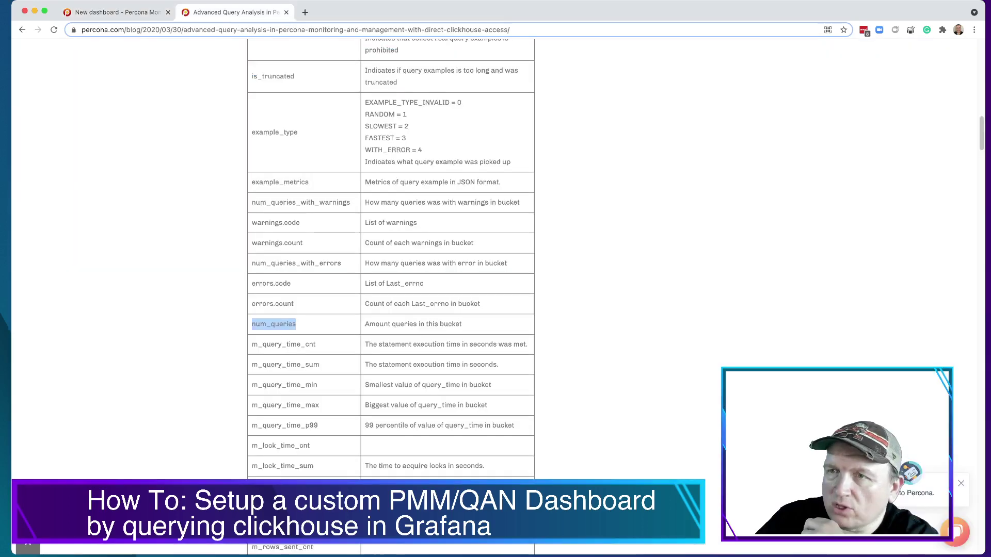
pyautogui.scroll(20, 390, 297)
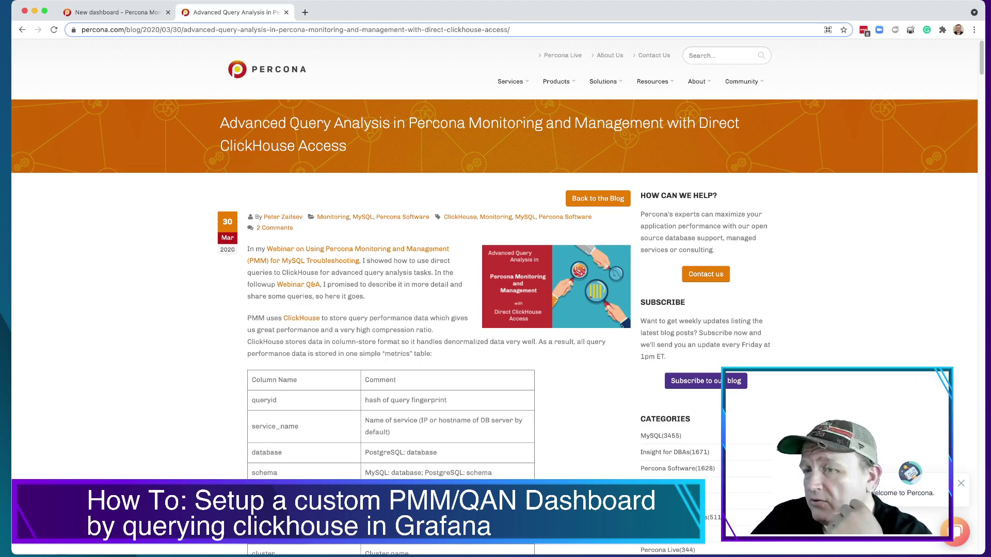
pyautogui.scroll(-20, 495, 294)
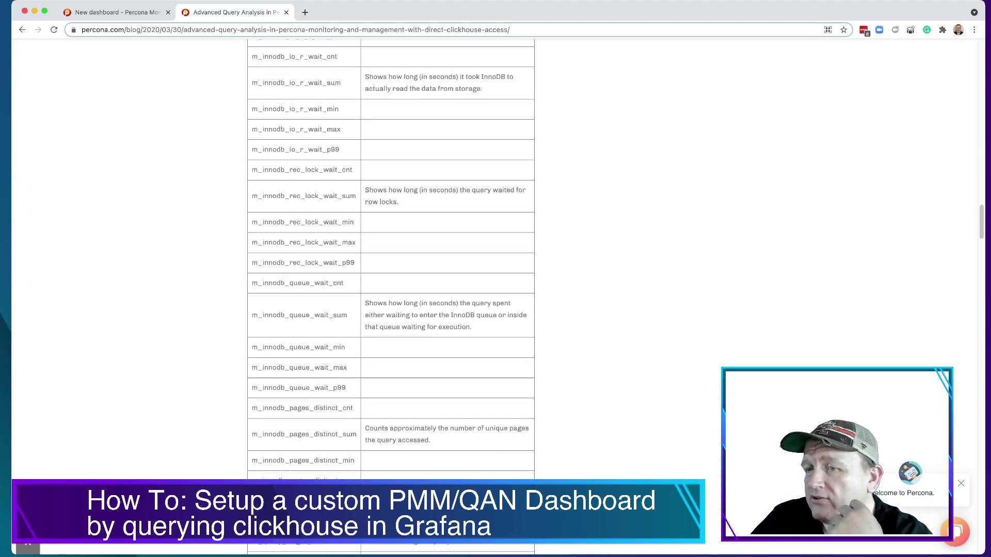
pyautogui.scroll(-20, 438, 294)
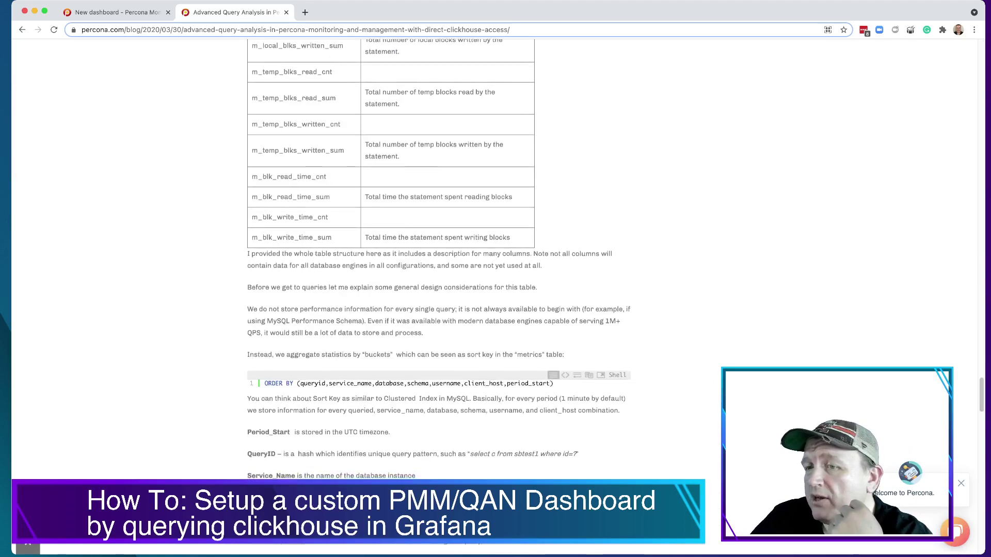
pyautogui.scroll(-5, 439, 294)
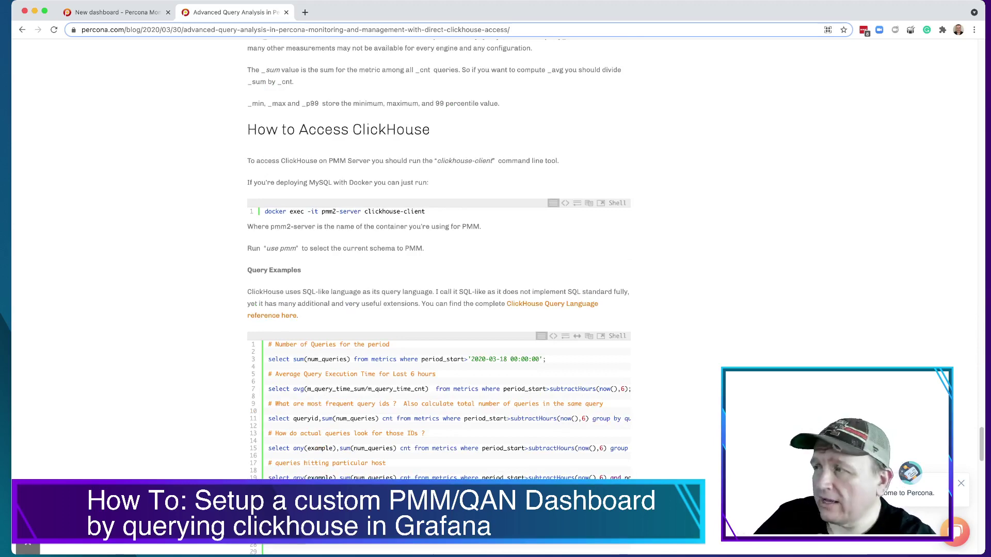
pyautogui.scroll(20, 439, 294)
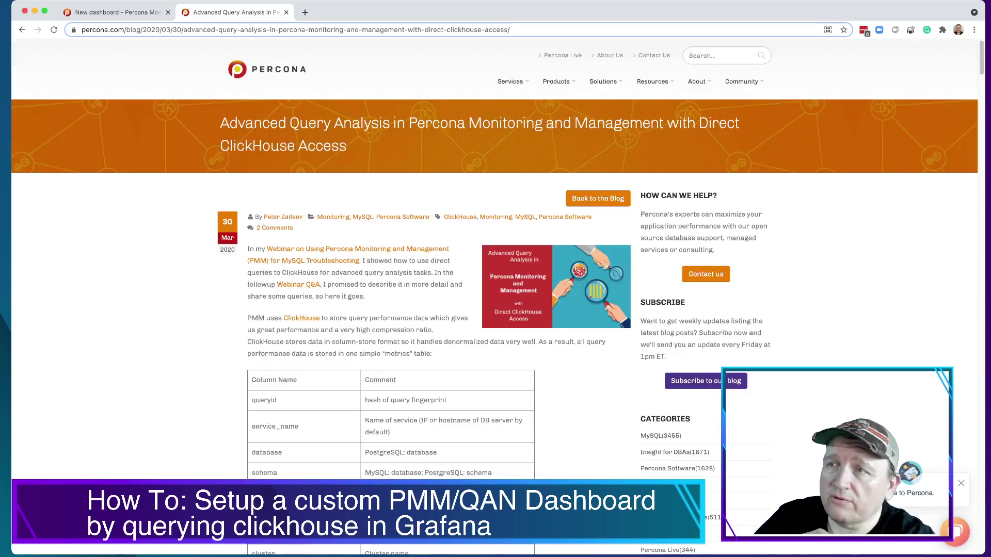
pyautogui.click(116, 12)
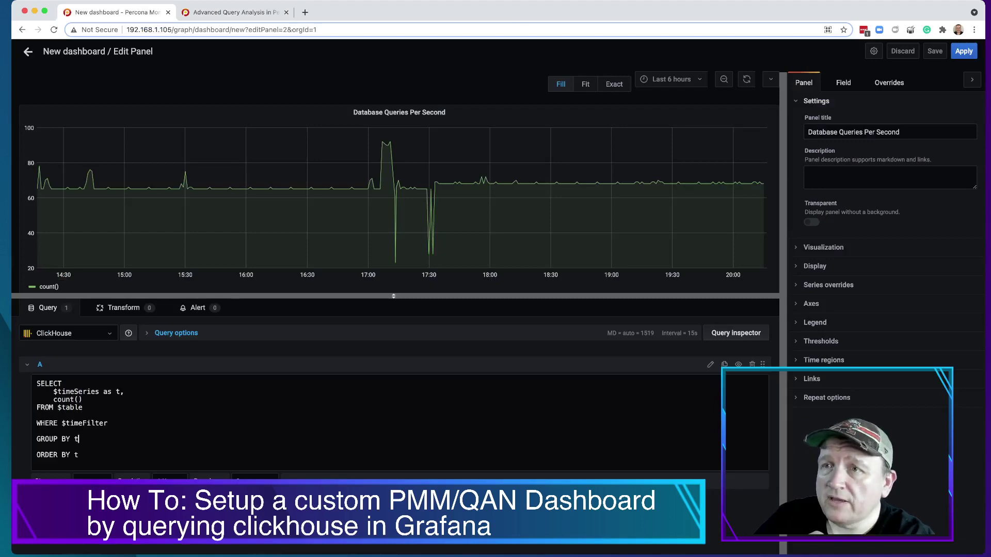
# Copy the column name num_queries from the metrics table description in the Percona article
pyautogui.click(232, 12)
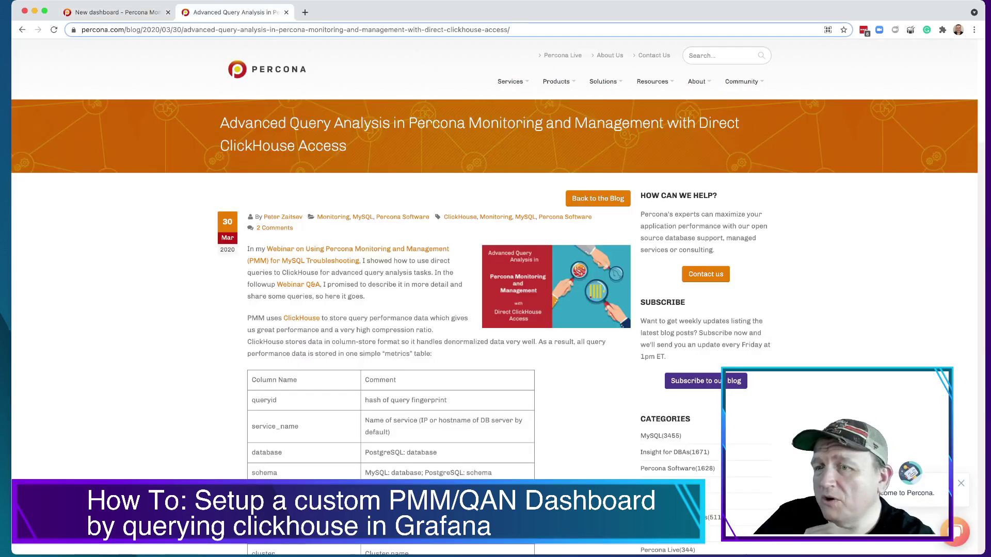
pyautogui.scroll(-5, 439, 294)
pyautogui.scroll(-6, 438, 294)
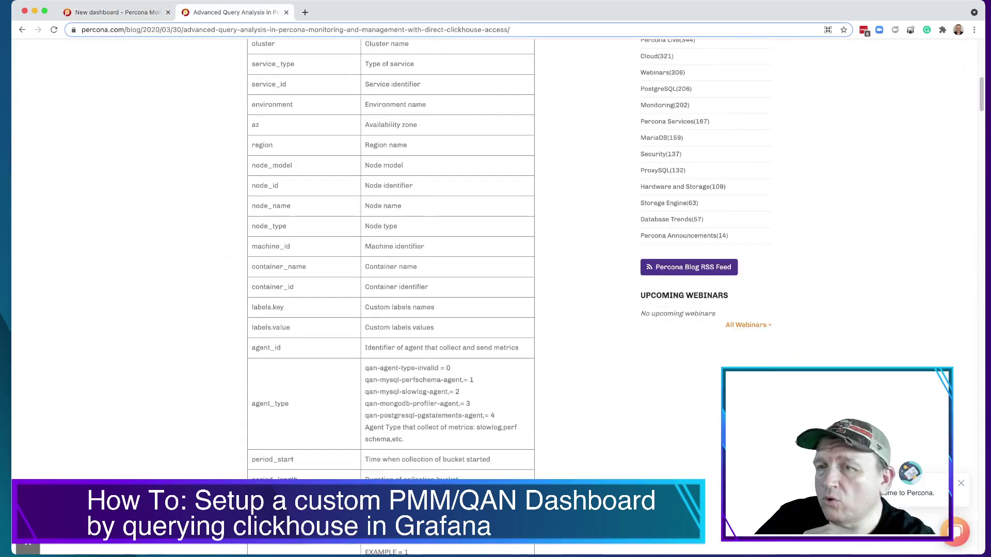
pyautogui.scroll(-8, 439, 294)
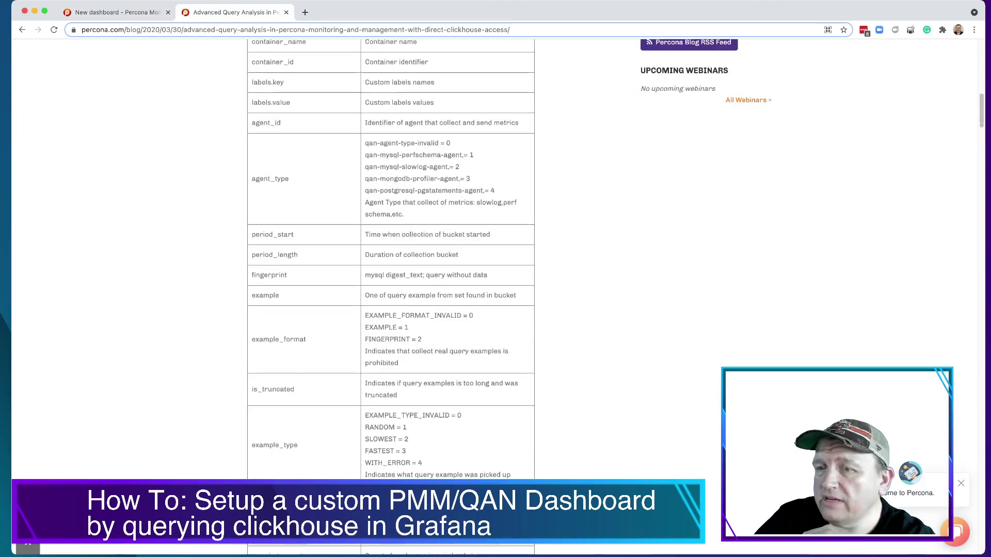
pyautogui.doubleClick(273, 436)
pyautogui.press('super+c')
pyautogui.scroll(-1, 391, 298)
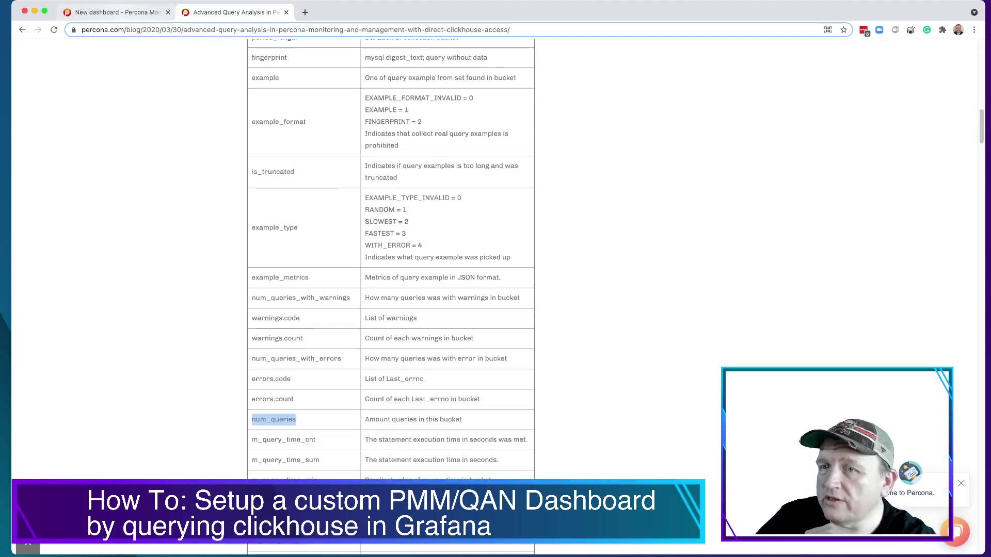
# Replace count() in query A of the dashboard panel with sum(num_queries)/60 as QPS
pyautogui.click(117, 11)
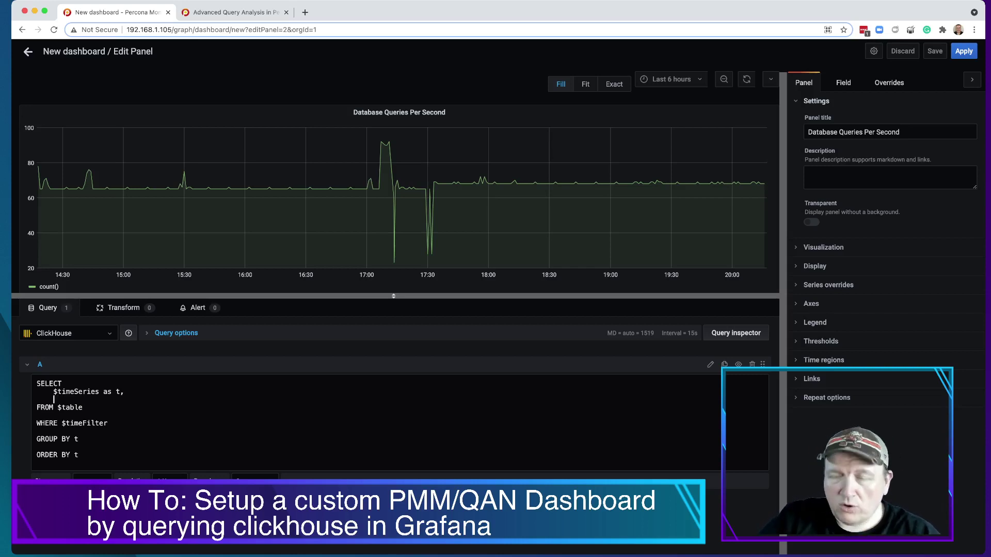
pyautogui.write('sum(')
pyautogui.press('super+v')
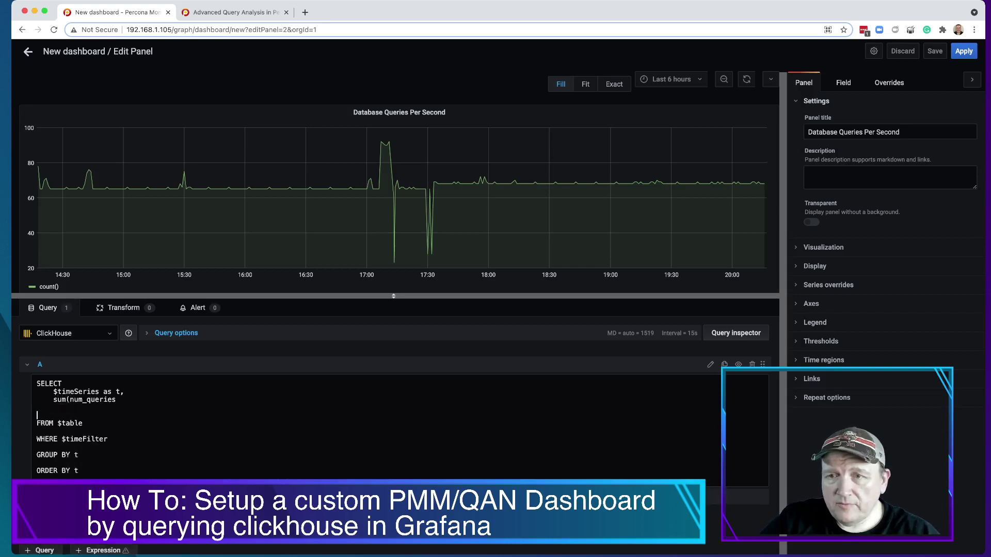
pyautogui.press('BackSpace')
pyautogui.press('BackSpace')
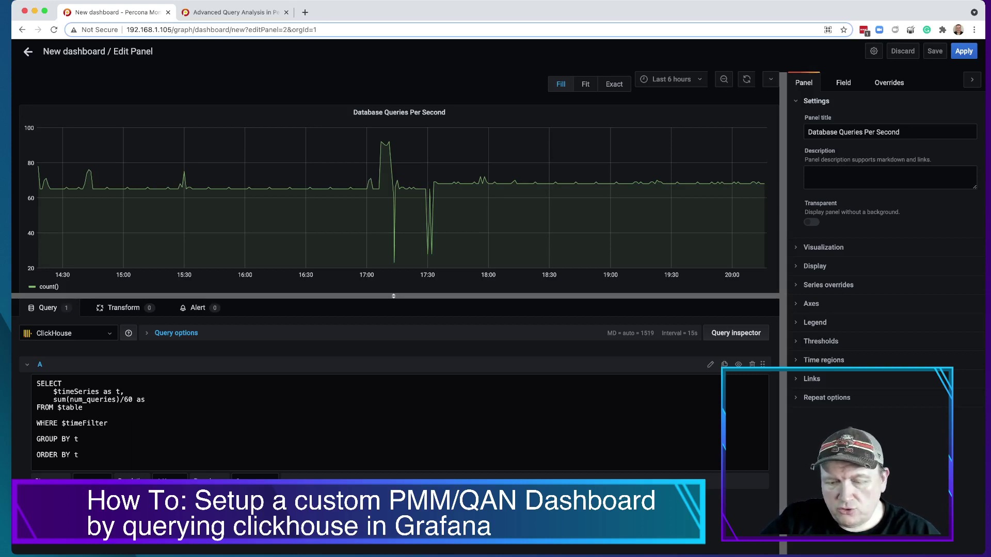
pyautogui.write('QPS')
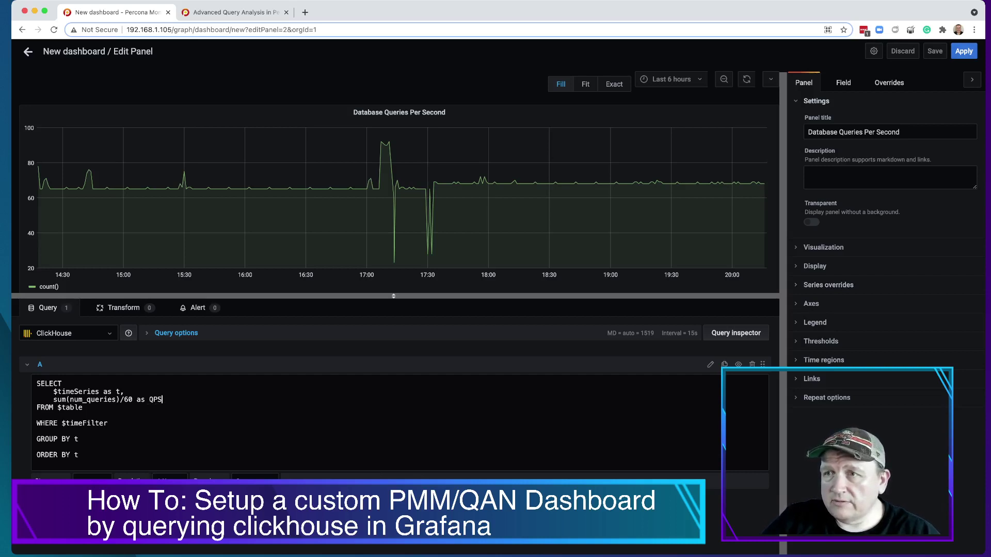
# Apply the QPS query to the dashboard and reopen the Database Queries Per Second panel for editing
pyautogui.click(963, 51)
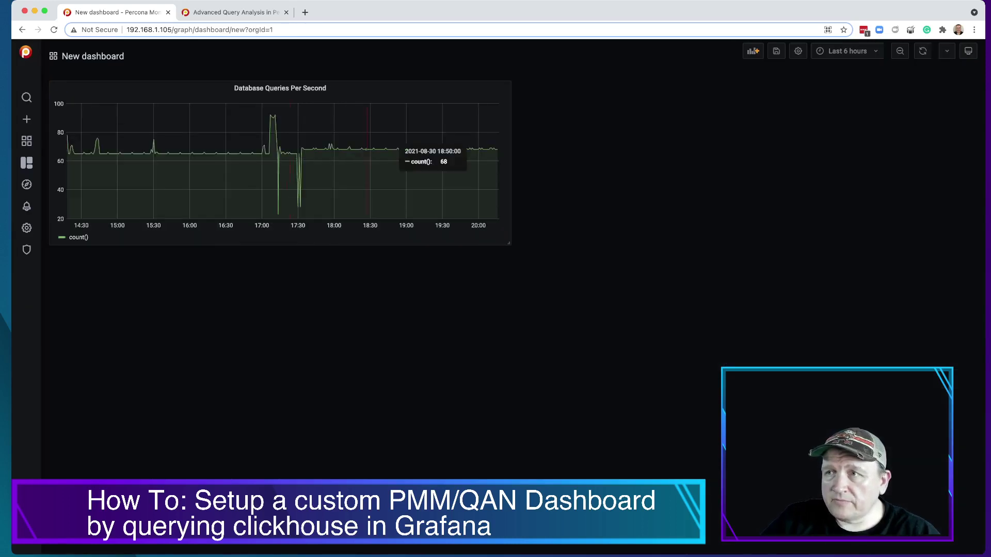
pyautogui.click(374, 127)
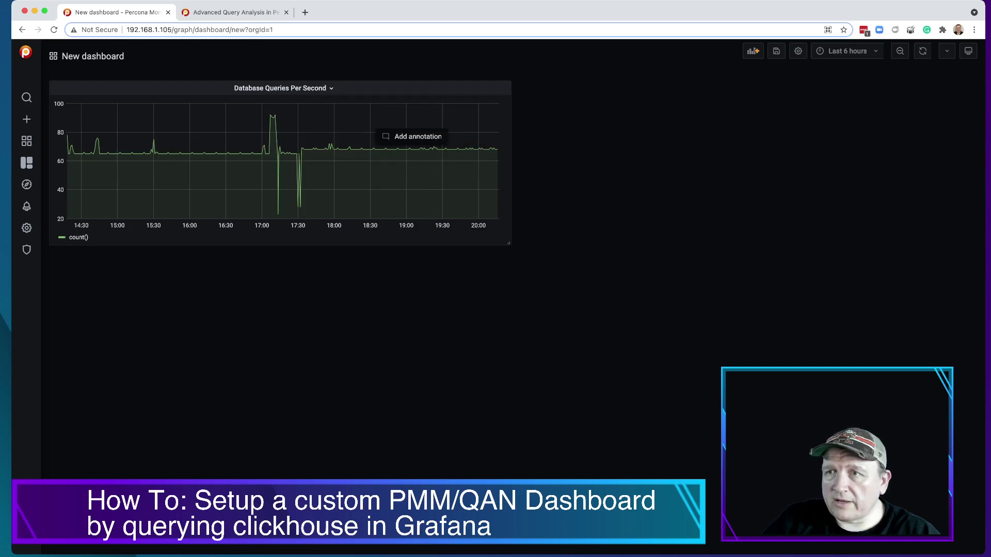
pyautogui.click(280, 88)
pyautogui.click(300, 116)
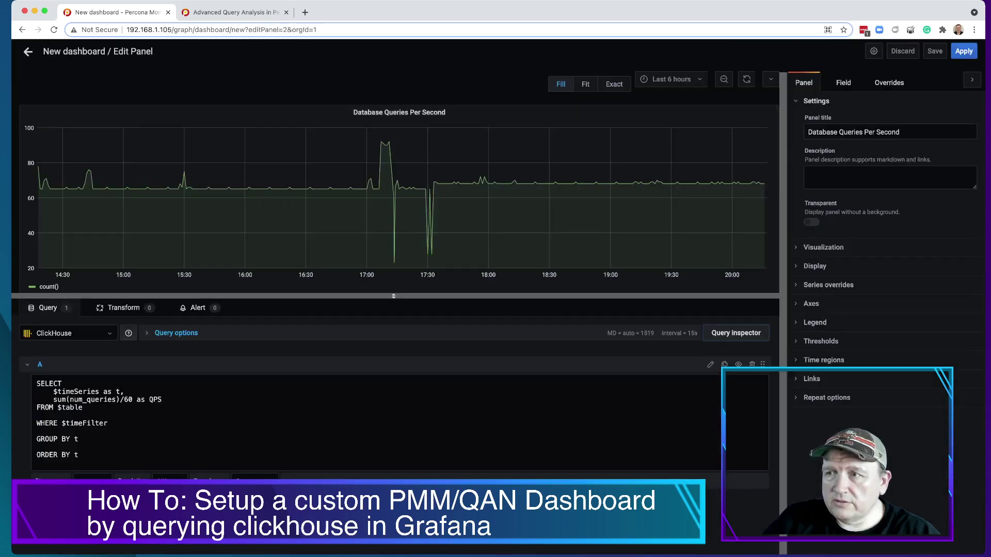
pyautogui.click(736, 333)
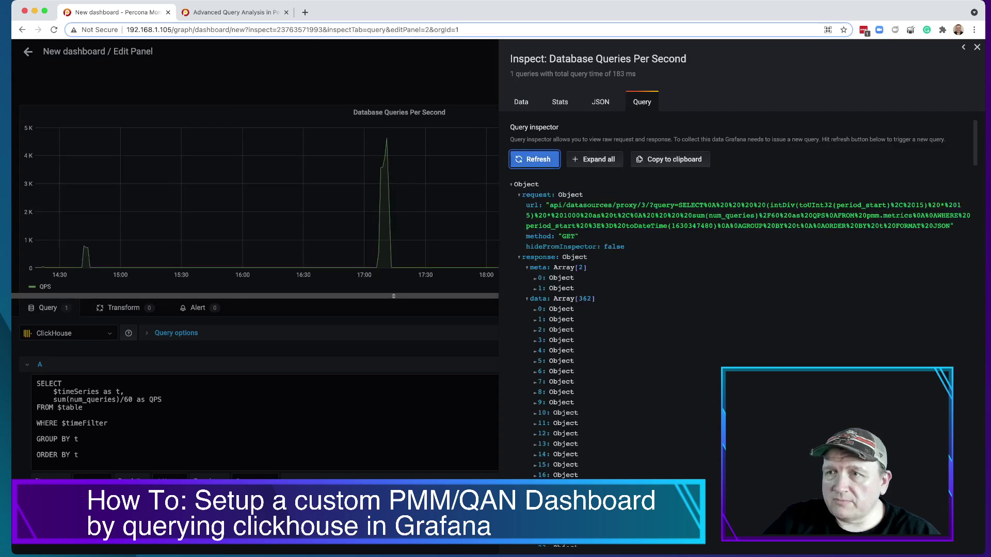
pyautogui.press('Escape')
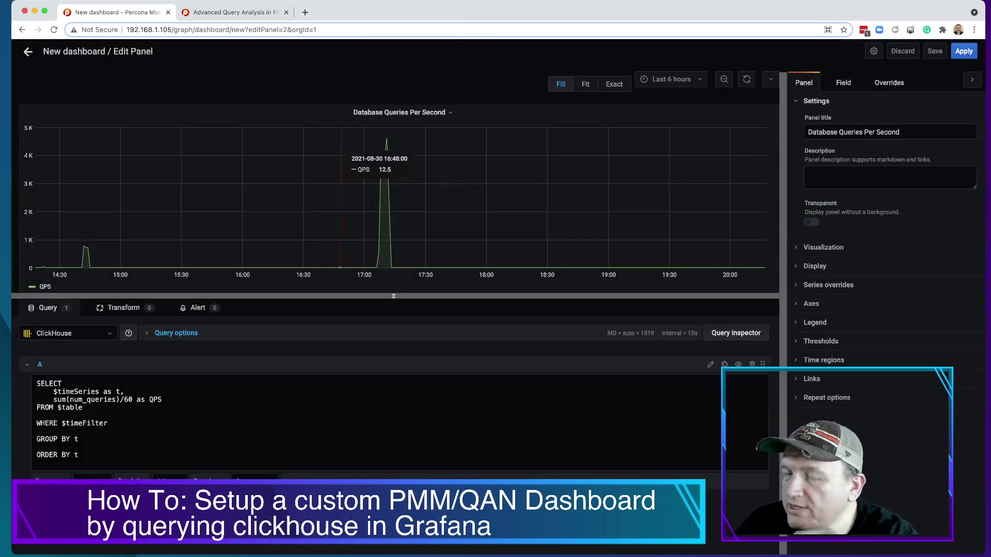
pyautogui.moveTo(352, 166)
pyautogui.mouseDown()
pyautogui.moveTo(474, 168)
pyautogui.moveTo(440, 169)
pyautogui.moveTo(465, 169)
pyautogui.mouseUp()
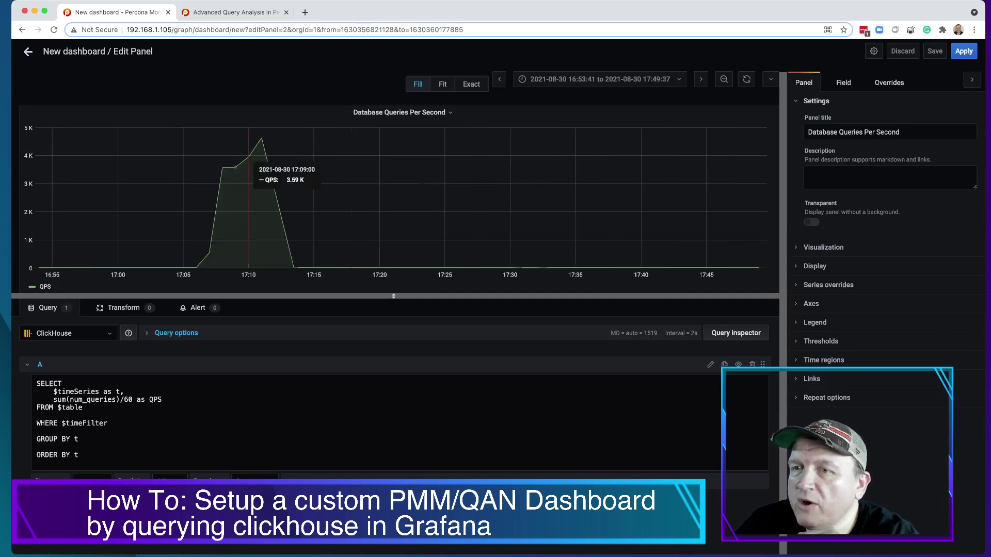
pyautogui.moveTo(133, 170); pyautogui.dragTo(421, 170)
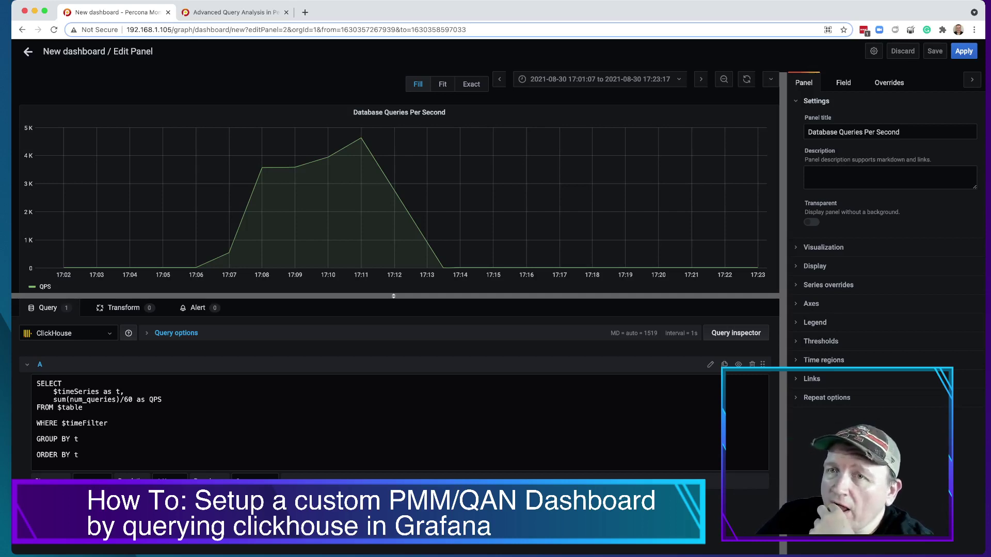
pyautogui.press('Escape')
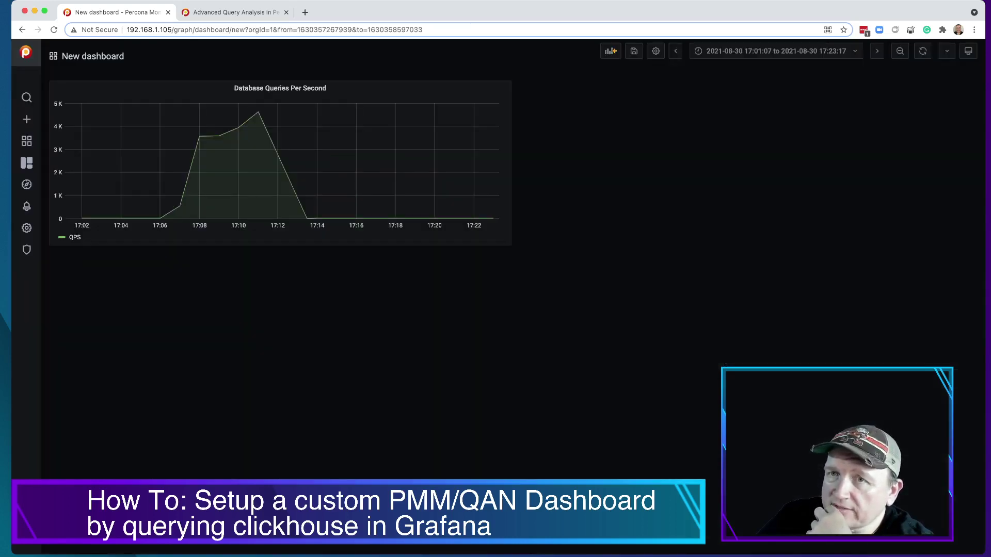
# Save the new dashboard in the General folder, naming it with the owner's first name followed by "Query Test"
pyautogui.moveTo(26, 162)
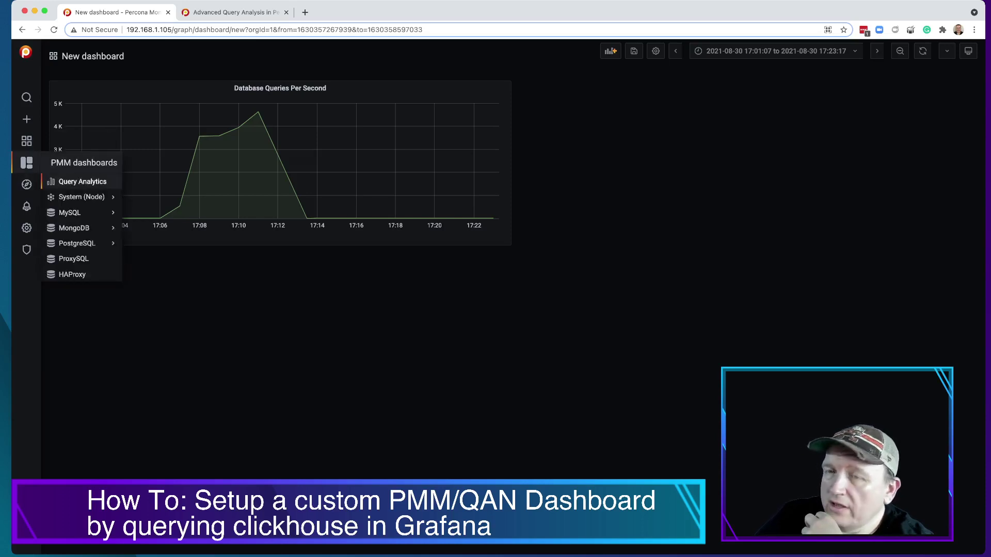
pyautogui.click(82, 181)
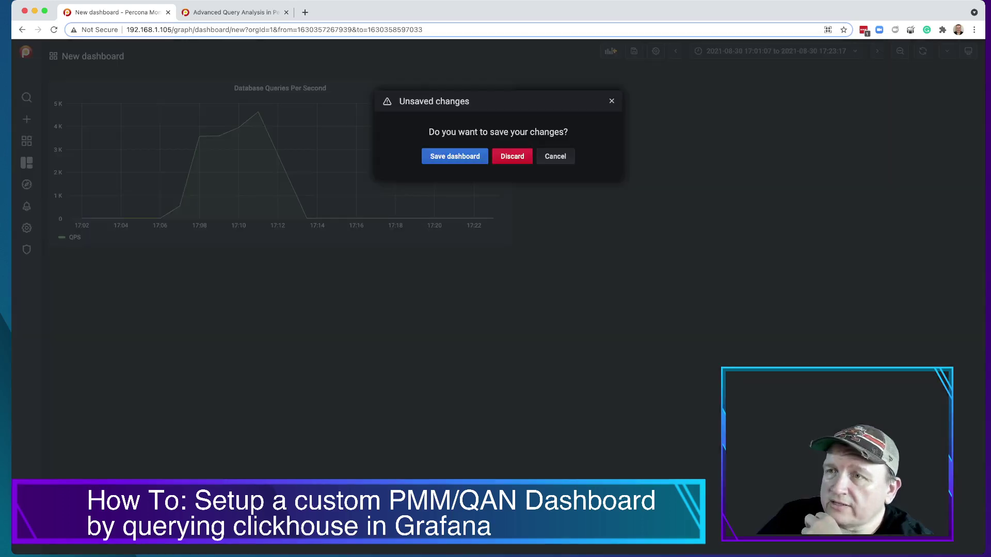
pyautogui.click(455, 156)
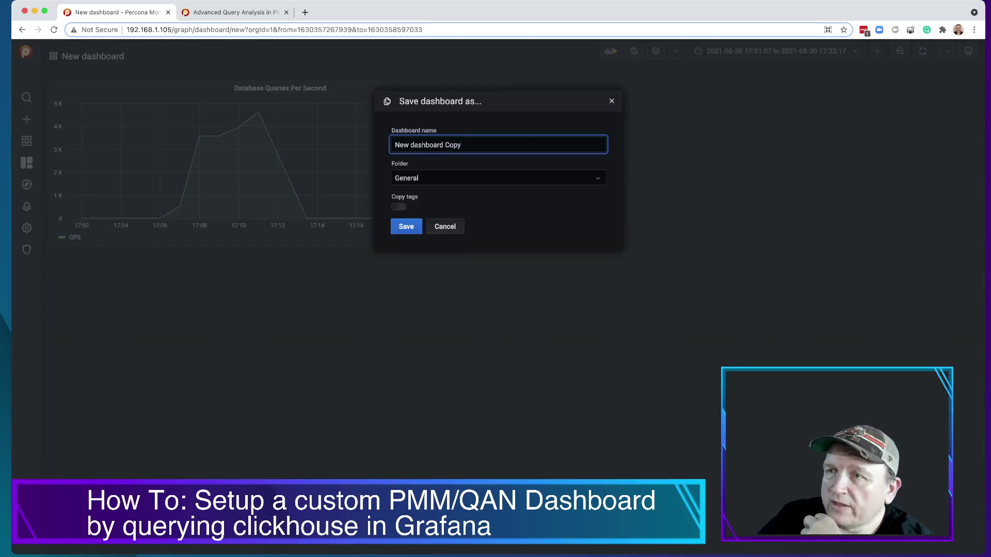
pyautogui.press('super+a')
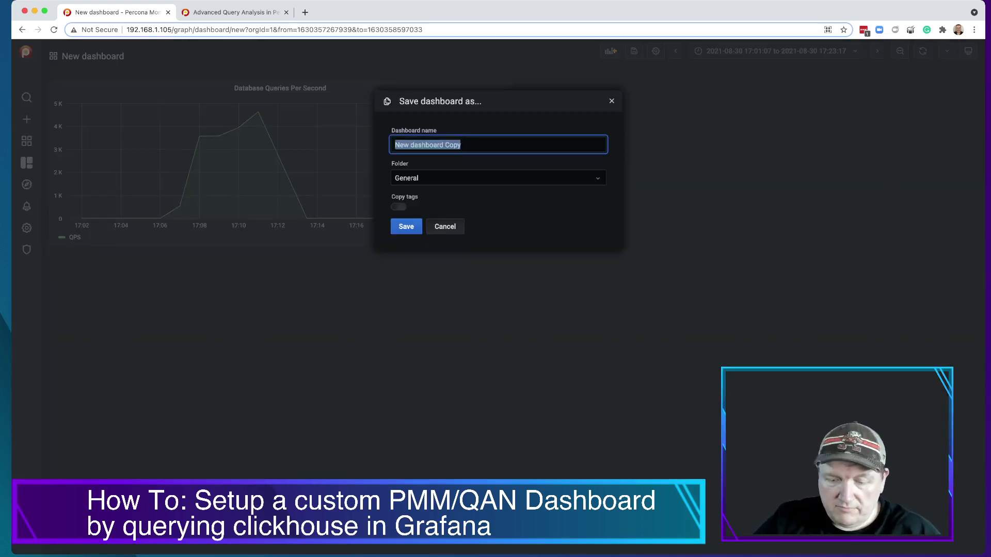
pyautogui.write("Matt's Q")
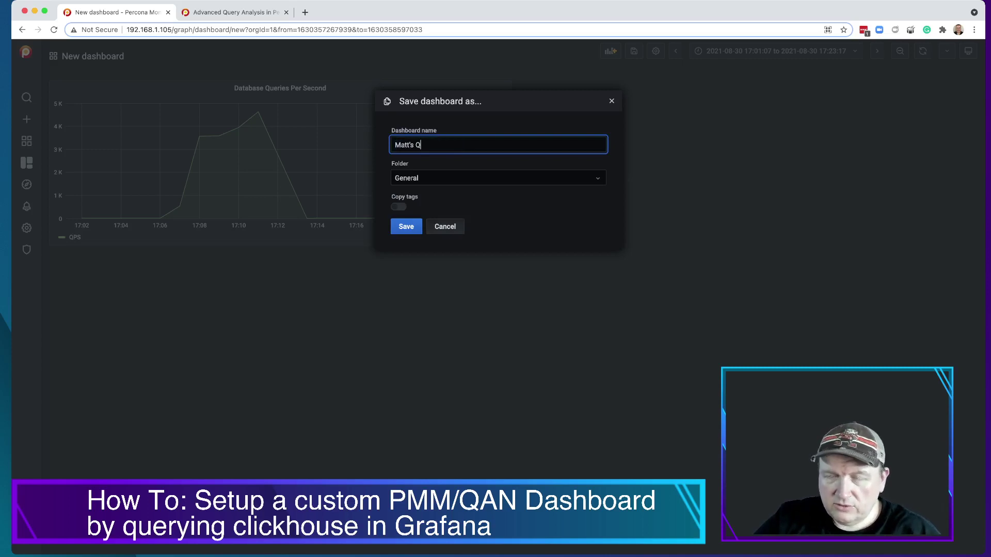
pyautogui.write('uer')
pyautogui.press('BackSpace')
pyautogui.press('BackSpace')
pyautogui.press('BackSpace')
pyautogui.press('BackSpace')
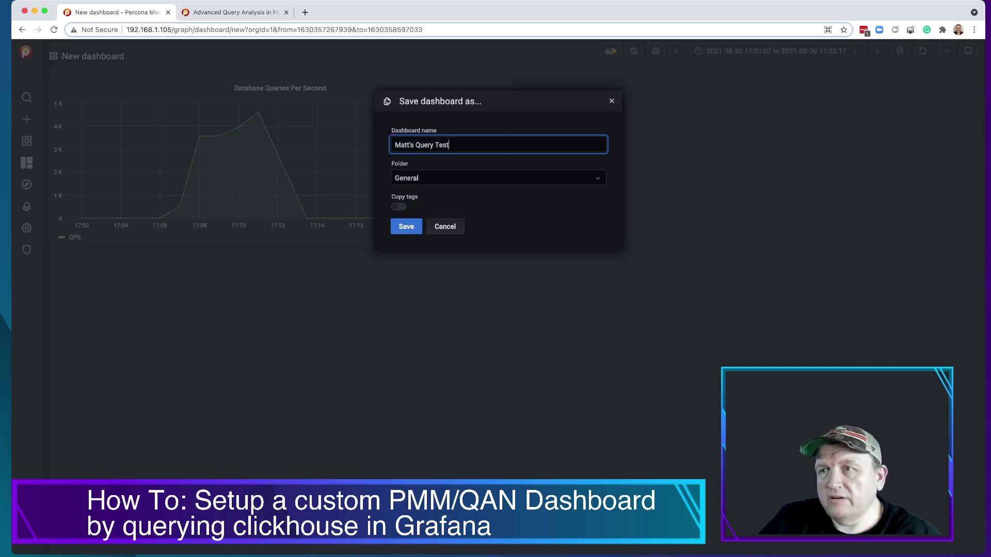
pyautogui.write('Query Test')
pyautogui.click(406, 226)
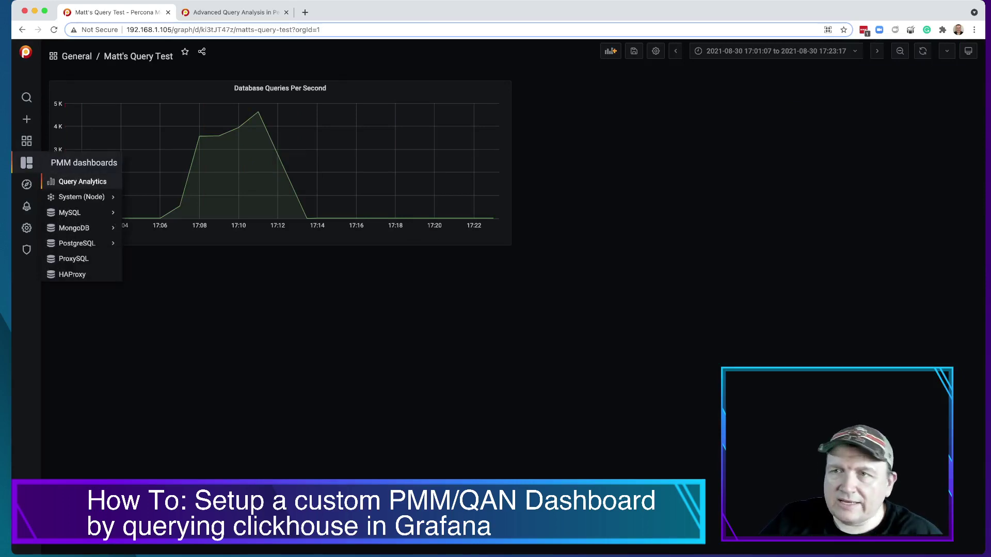
# Make the PMM Query Analytics dashboard editable and view its variable definitions in the dashboard settings
pyautogui.click(83, 182)
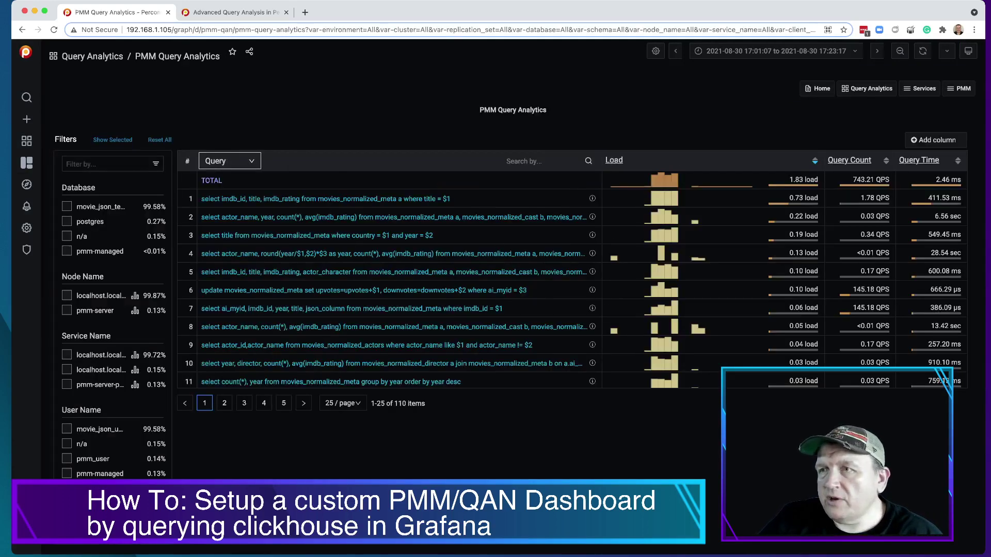
pyautogui.click(656, 51)
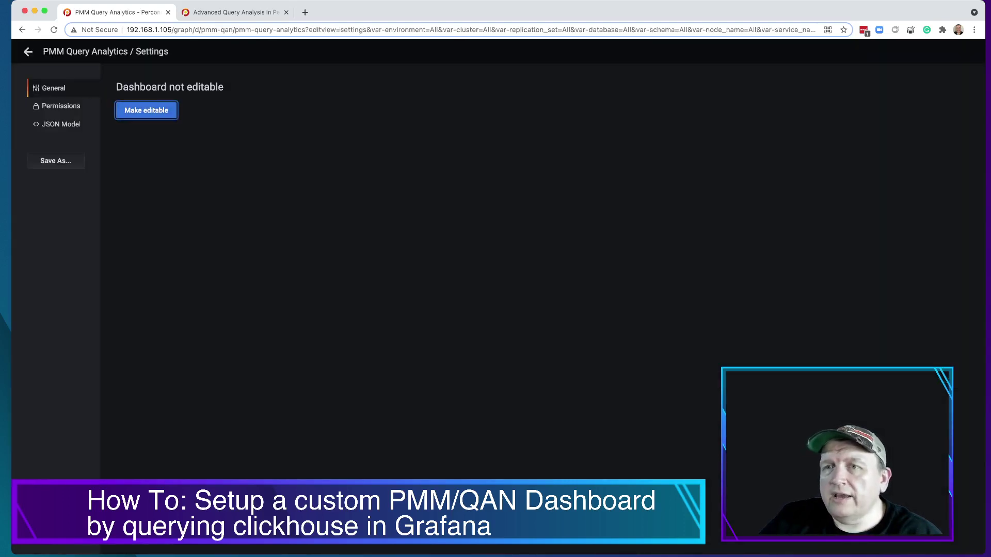
pyautogui.click(146, 110)
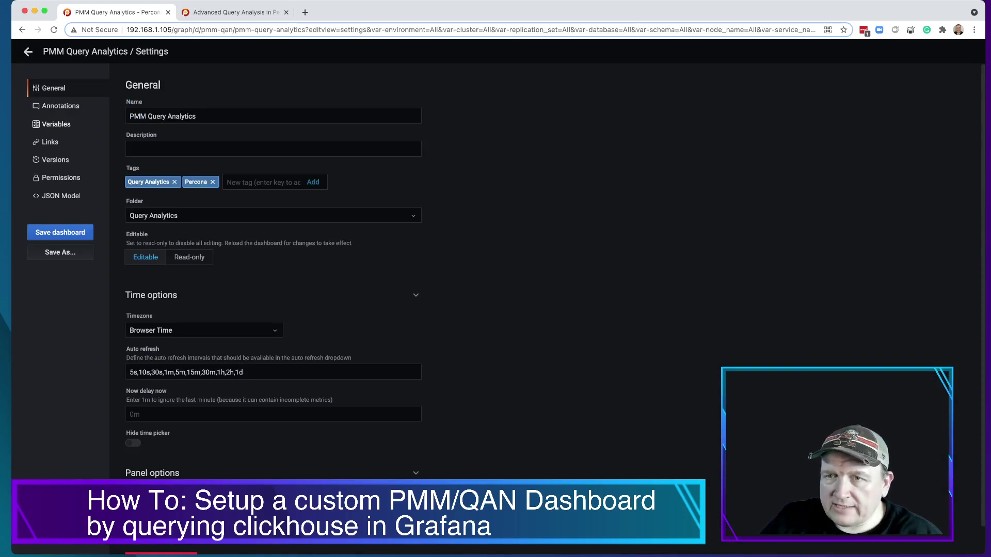
pyautogui.click(56, 123)
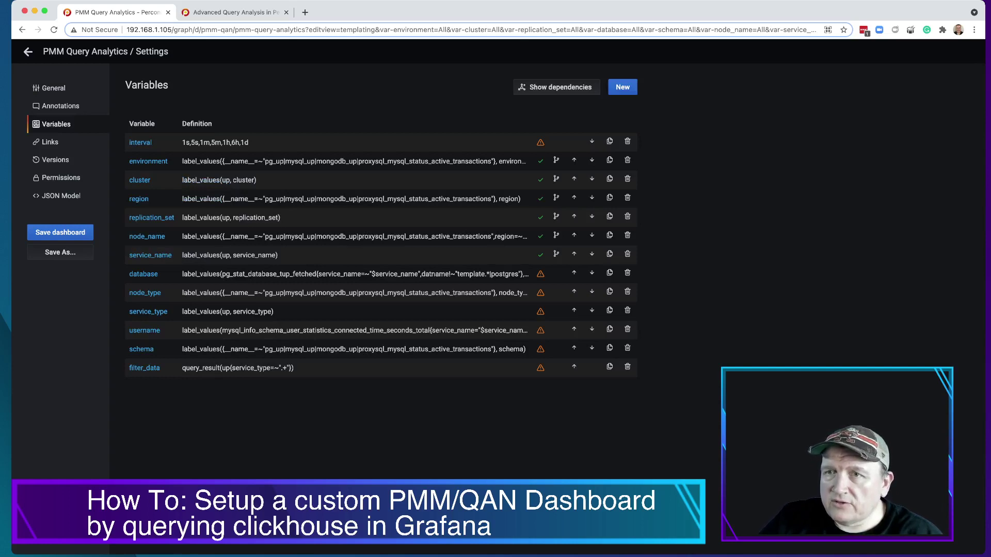
pyautogui.click(28, 52)
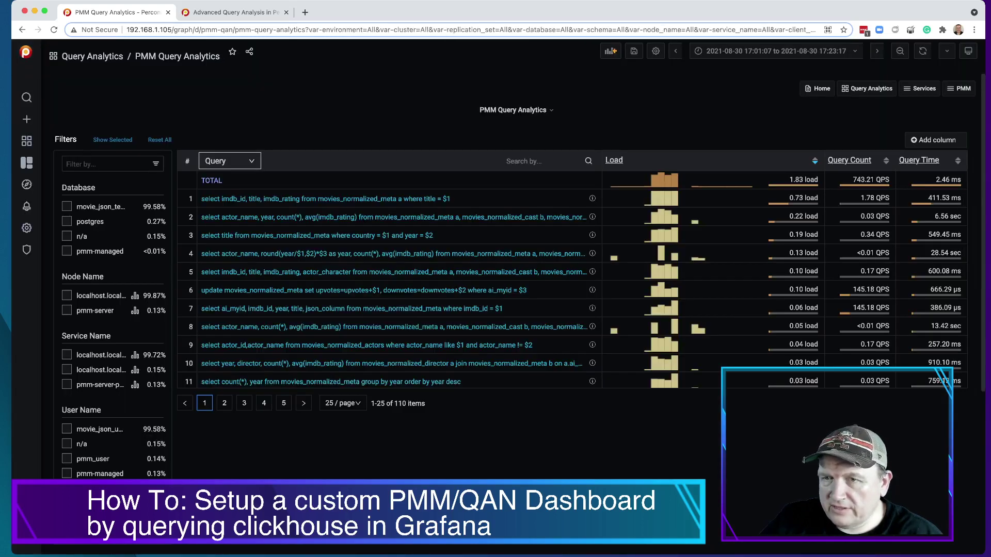
# Look over the Query Analytics filter list, then leave the dashboard discarding its unsaved changes
pyautogui.scroll(-2, 114, 315)
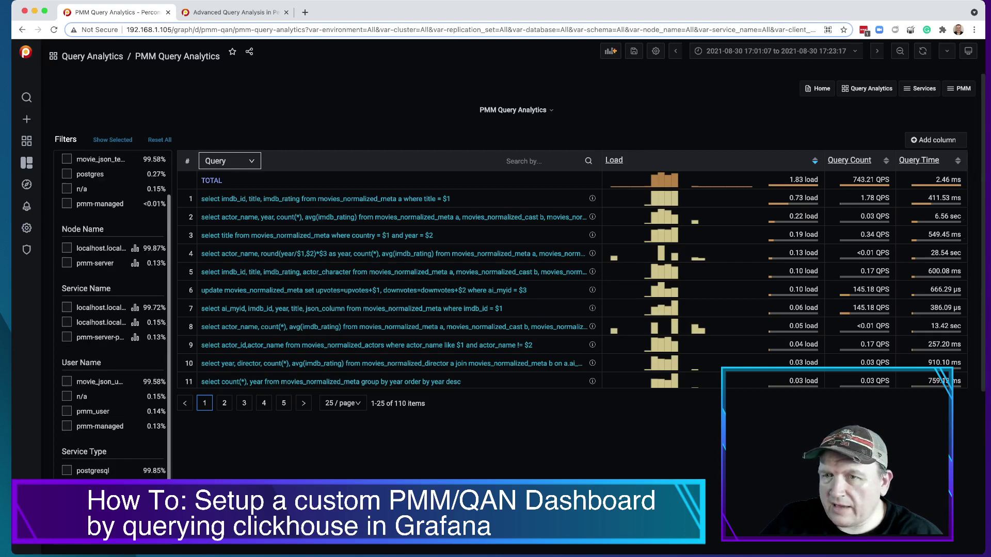
pyautogui.scroll(2, 113, 314)
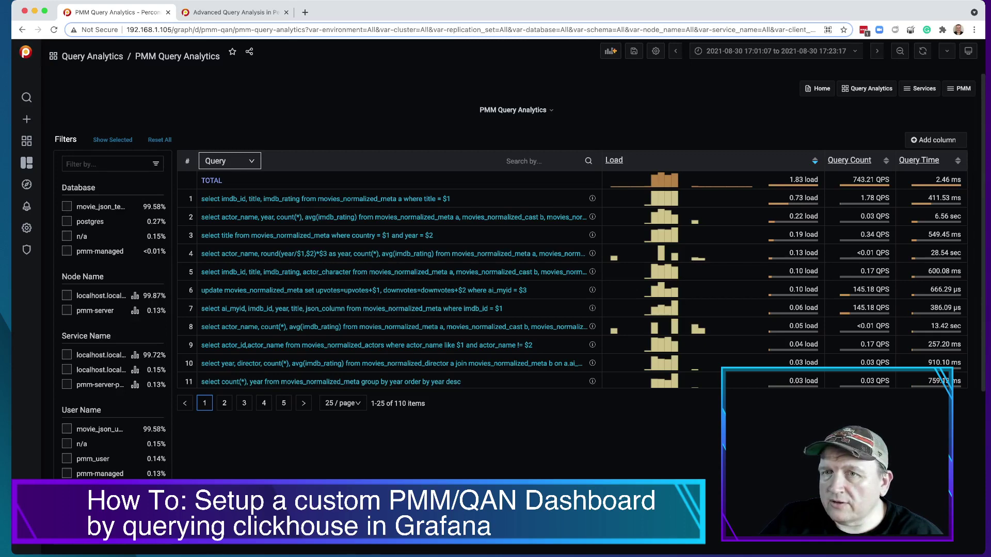
pyautogui.click(27, 162)
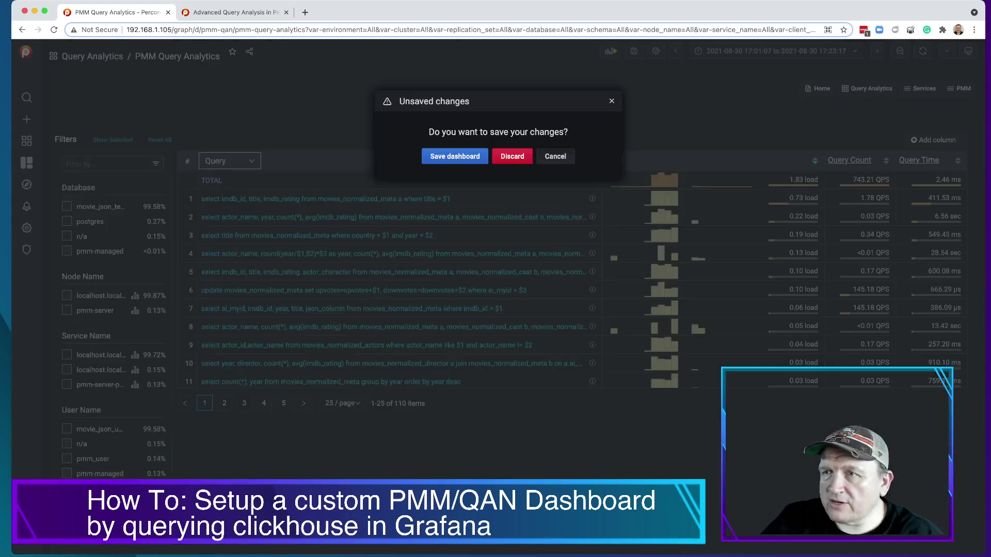
pyautogui.click(512, 155)
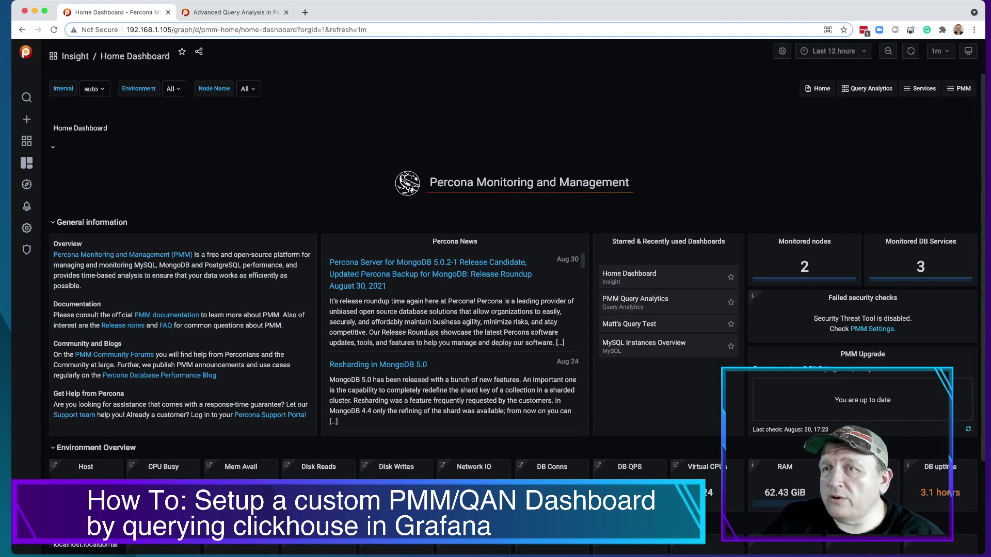
# Check the choices offered by the Home Dashboard's Environment filter
pyautogui.click(246, 88)
pyautogui.click(174, 89)
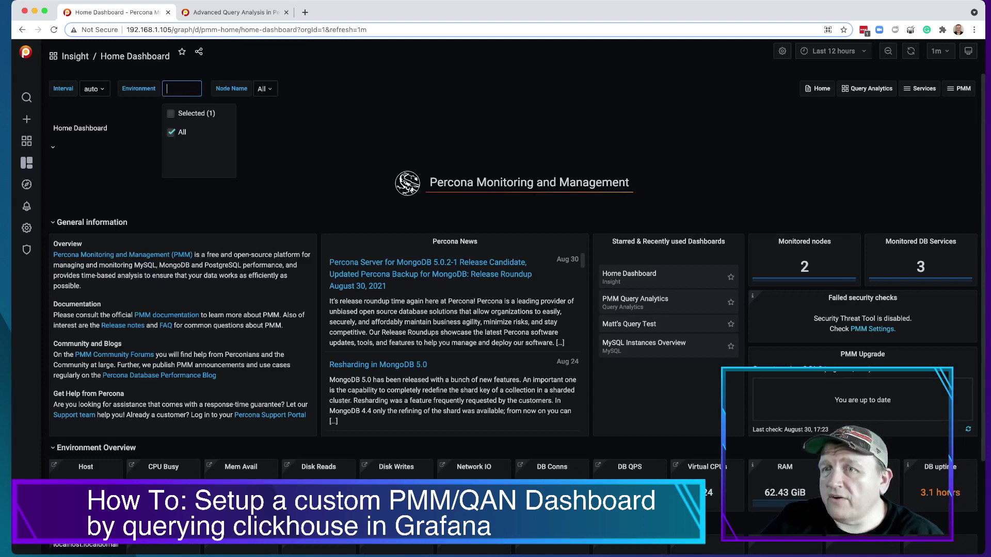
pyautogui.press('Escape')
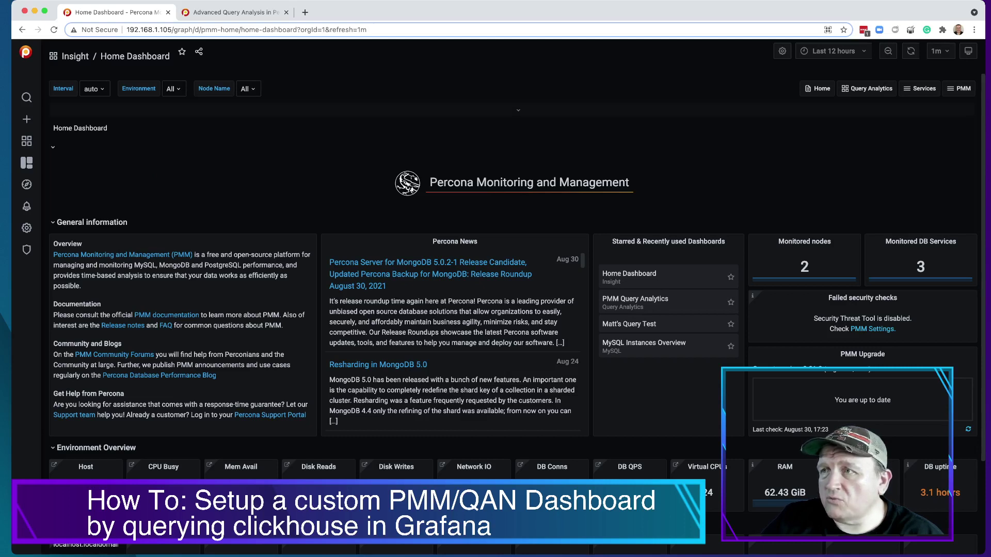
# Make the Home Dashboard editable to view its variable definitions, then leave without keeping the change
pyautogui.click(782, 51)
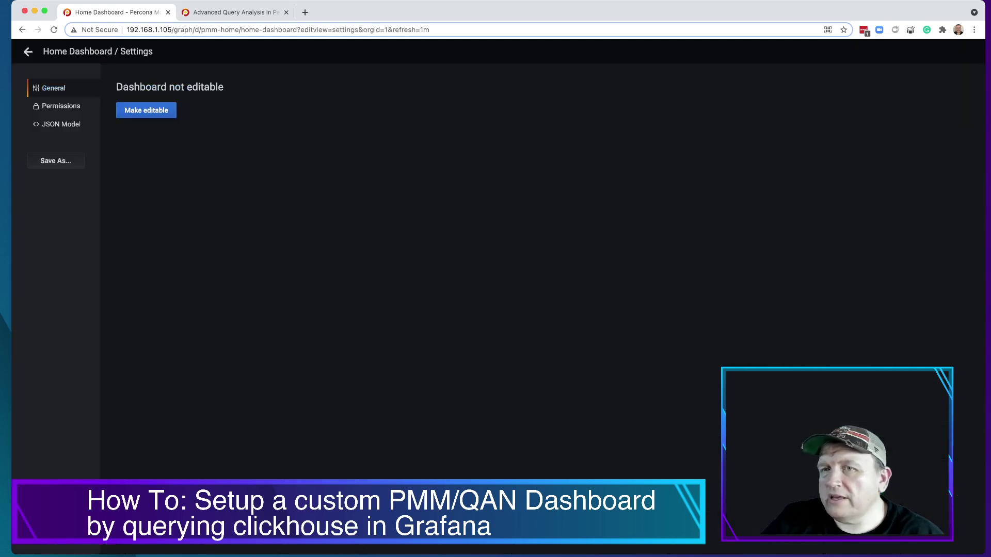
pyautogui.click(146, 110)
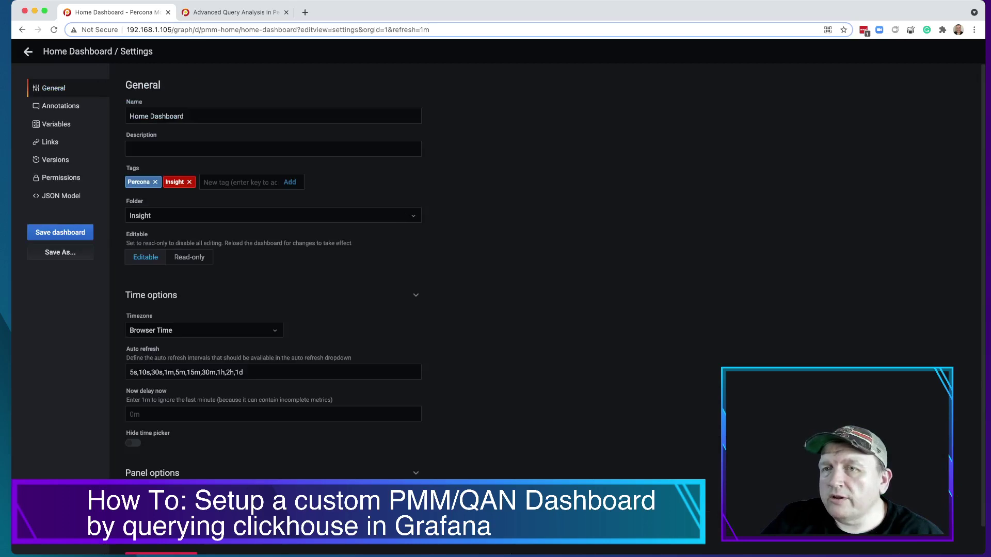
pyautogui.click(55, 124)
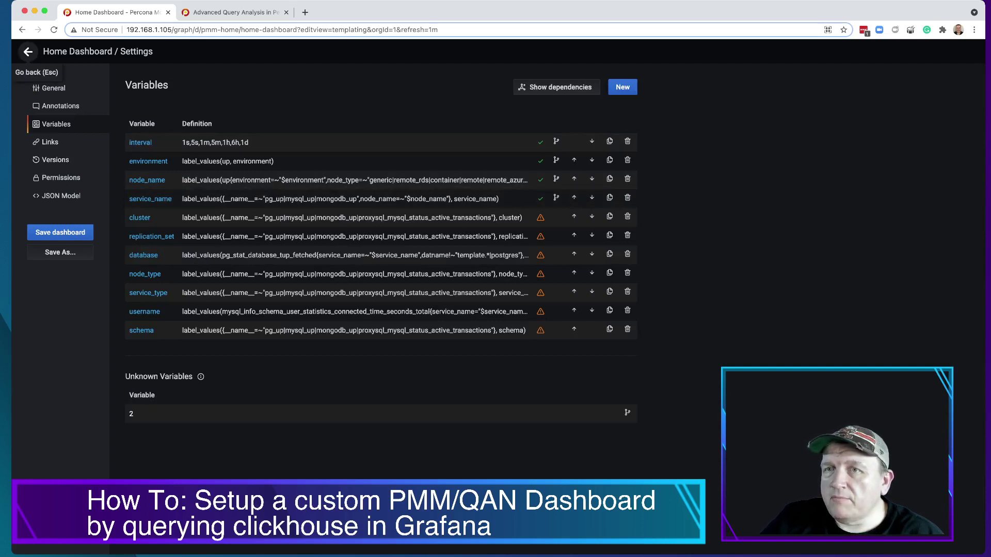
pyautogui.click(27, 51)
pyautogui.click(28, 52)
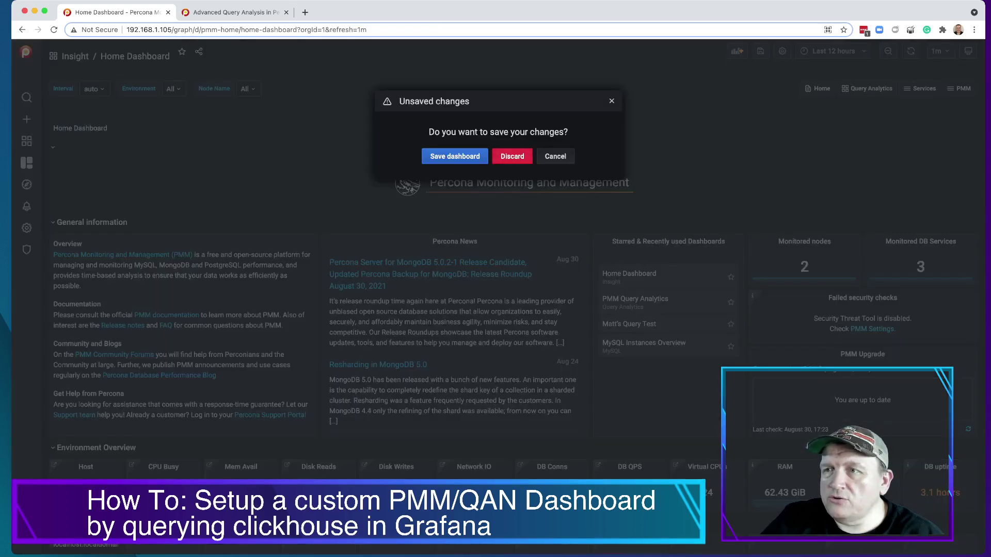
pyautogui.click(512, 156)
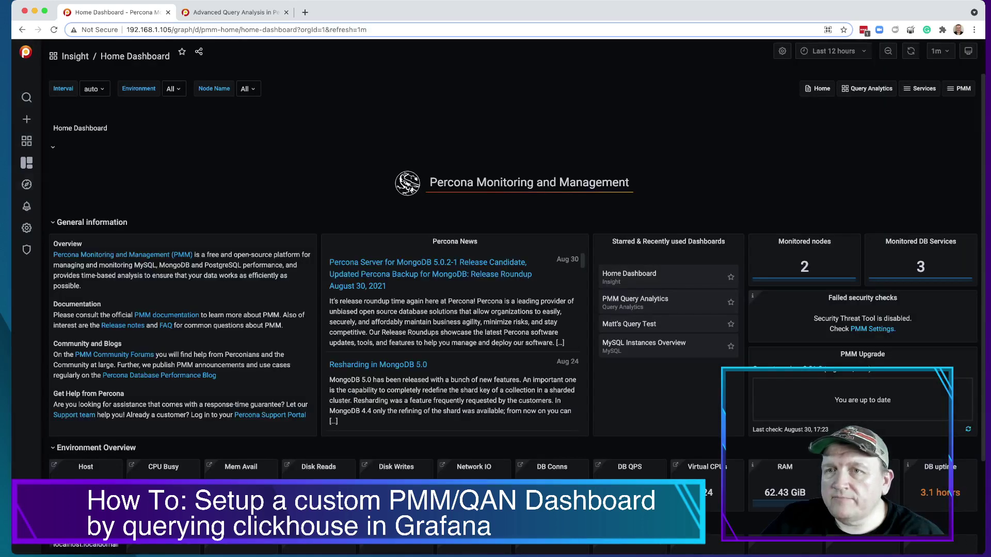
# Return to the PMM Query Analytics dashboard, make it editable and list its variables
pyautogui.moveTo(26, 163)
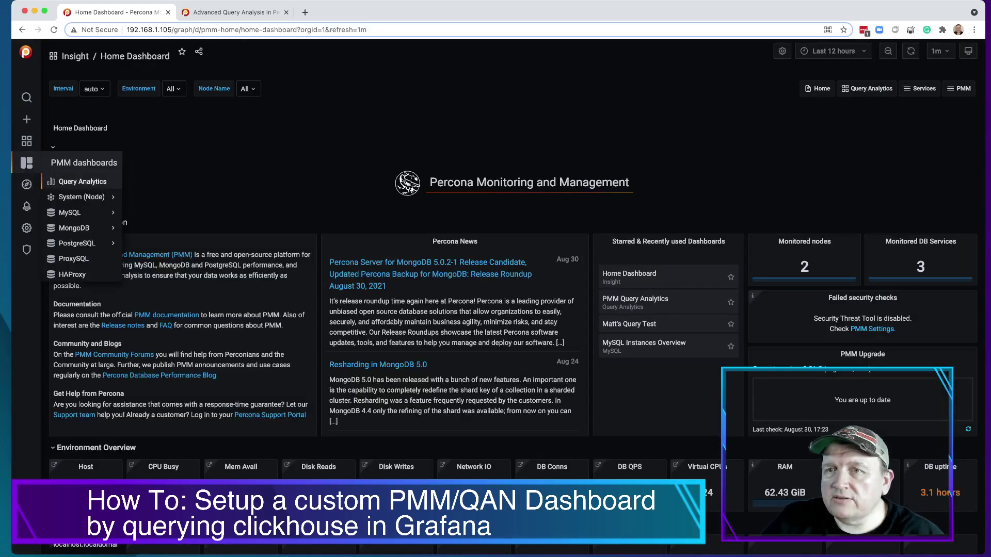
pyautogui.click(83, 182)
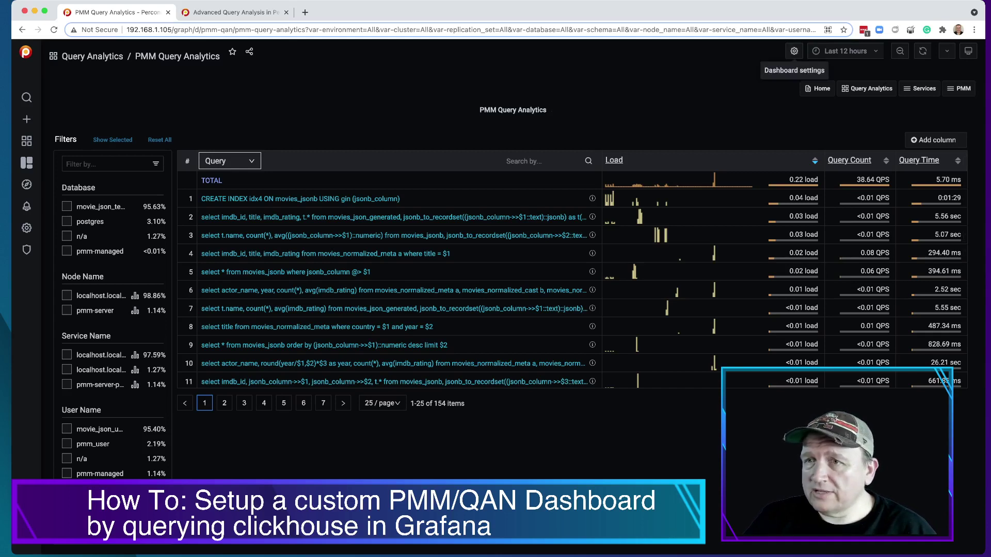
pyautogui.click(793, 51)
pyautogui.click(146, 109)
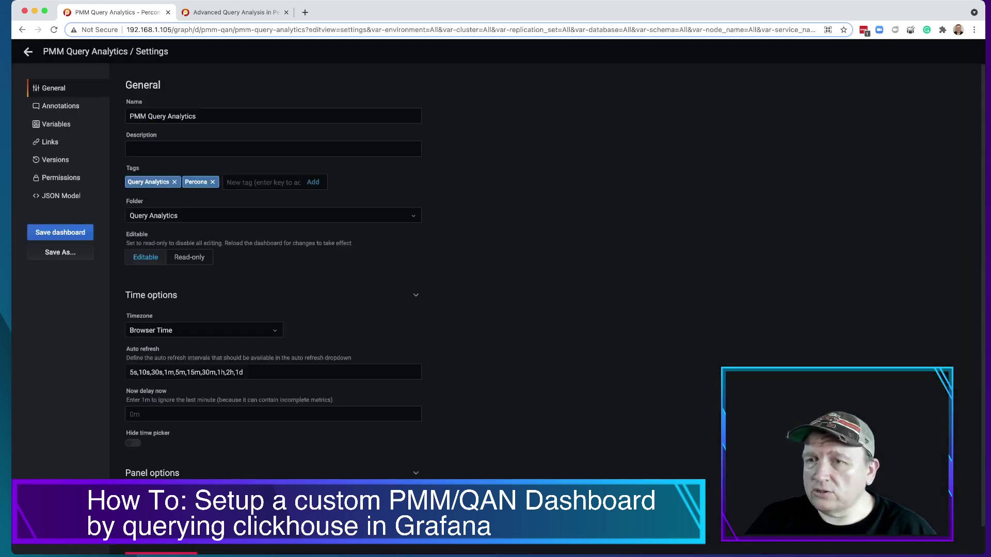
pyautogui.click(55, 124)
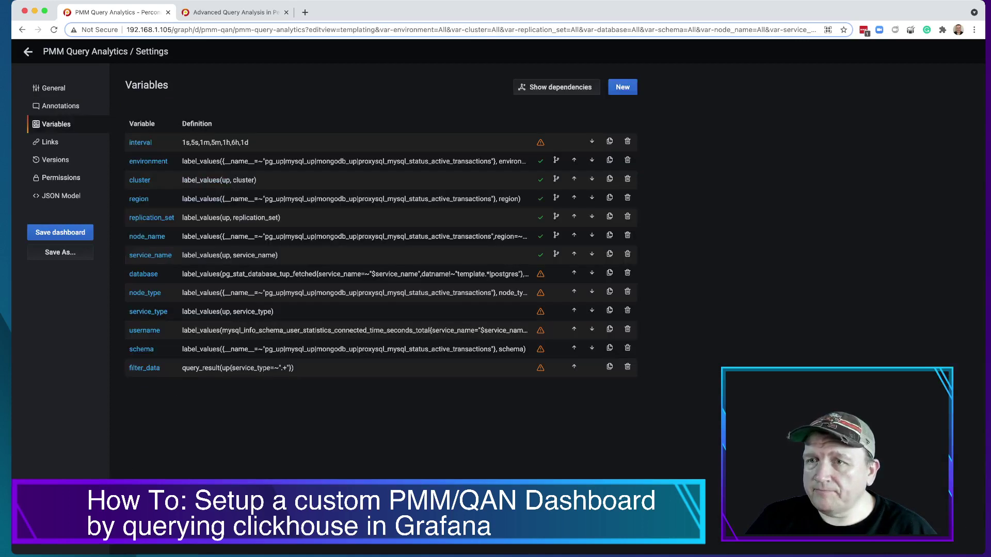
# Inspect the service_name variable's settings and copy its query label_values(up, service_name)
pyautogui.click(150, 255)
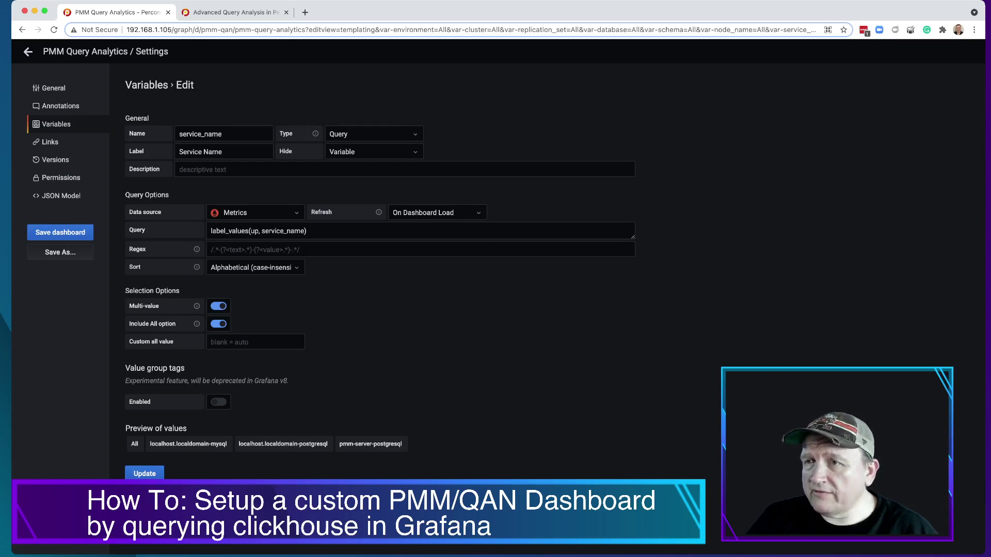
pyautogui.click(373, 152)
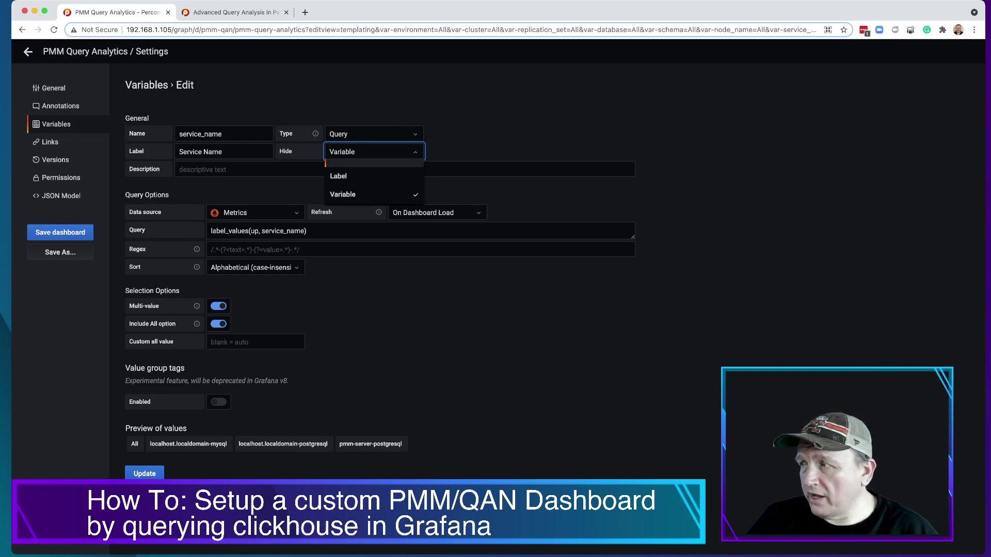
pyautogui.press('Escape')
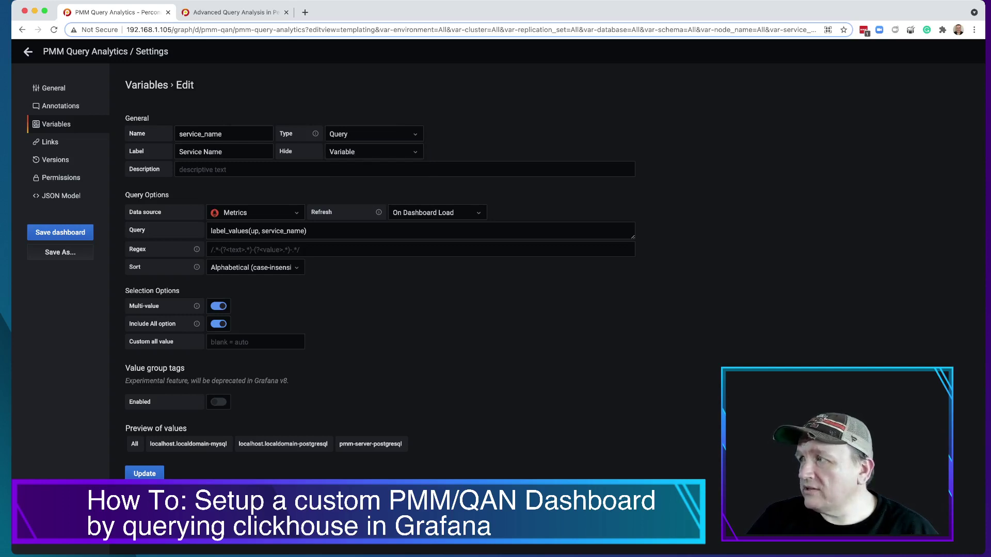
pyautogui.press('super+Tab')
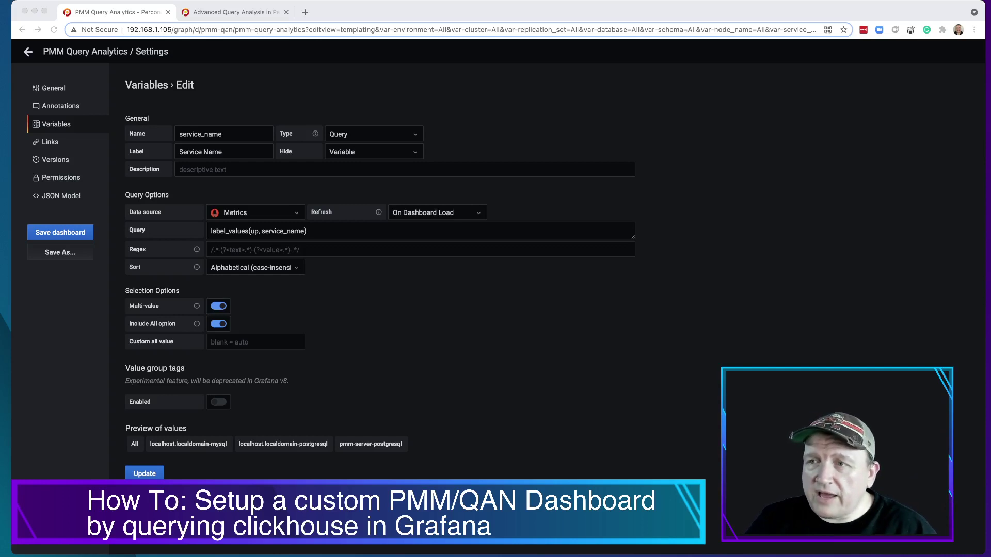
pyautogui.tripleClick(258, 231)
pyautogui.press('super+c')
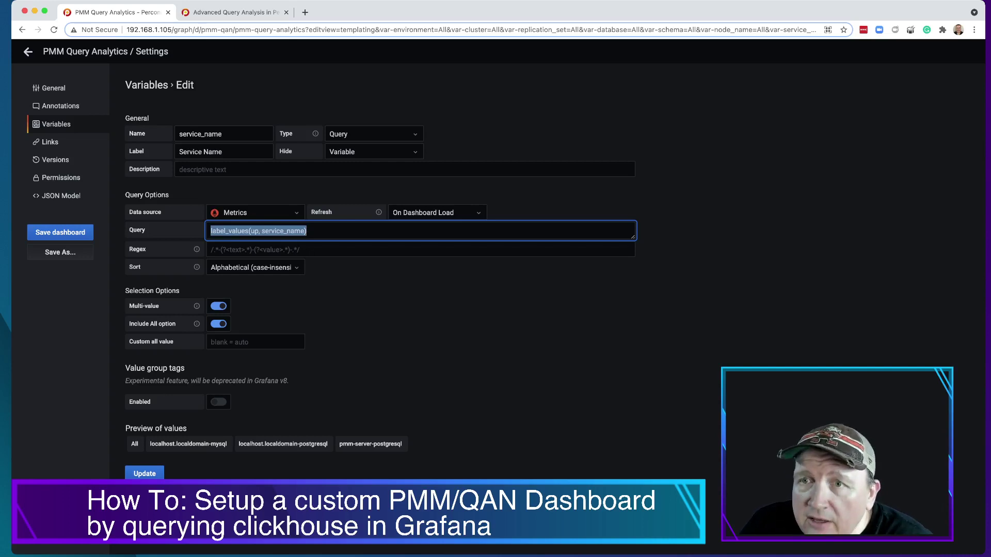
# Discard the PMM Query Analytics changes and open the custom Query Test dashboard in the General folder
pyautogui.click(28, 51)
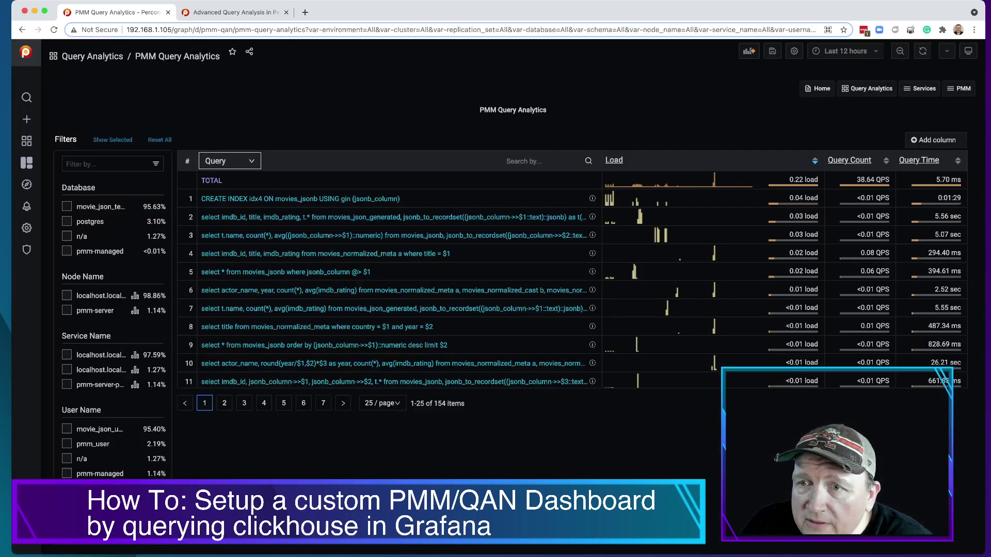
pyautogui.click(28, 51)
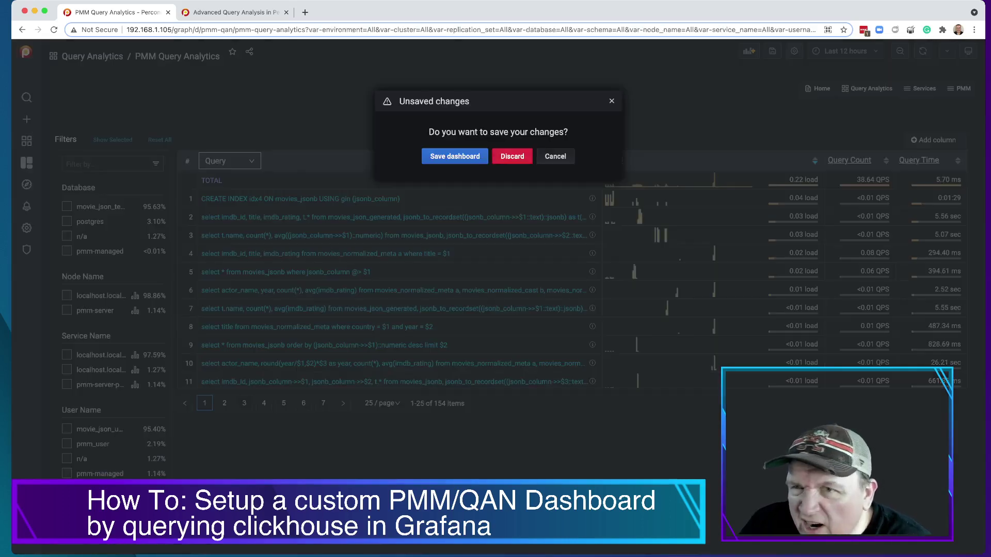
pyautogui.click(512, 156)
pyautogui.moveTo(26, 163)
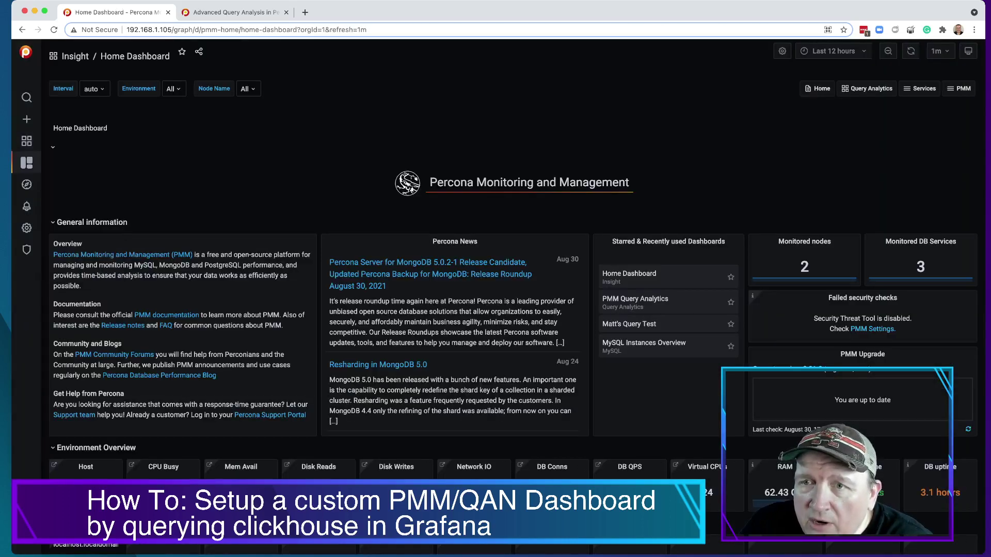
pyautogui.moveTo(26, 141)
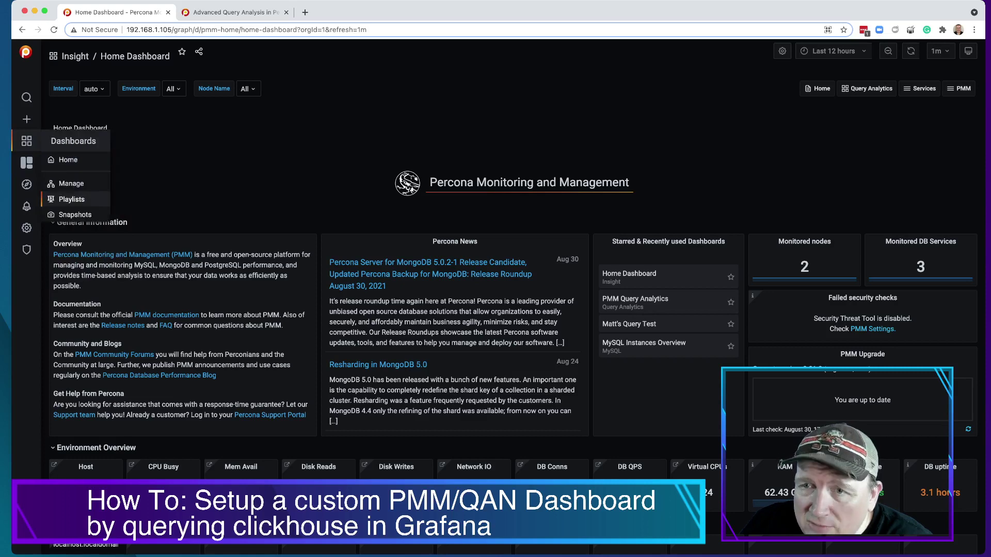
pyautogui.click(66, 183)
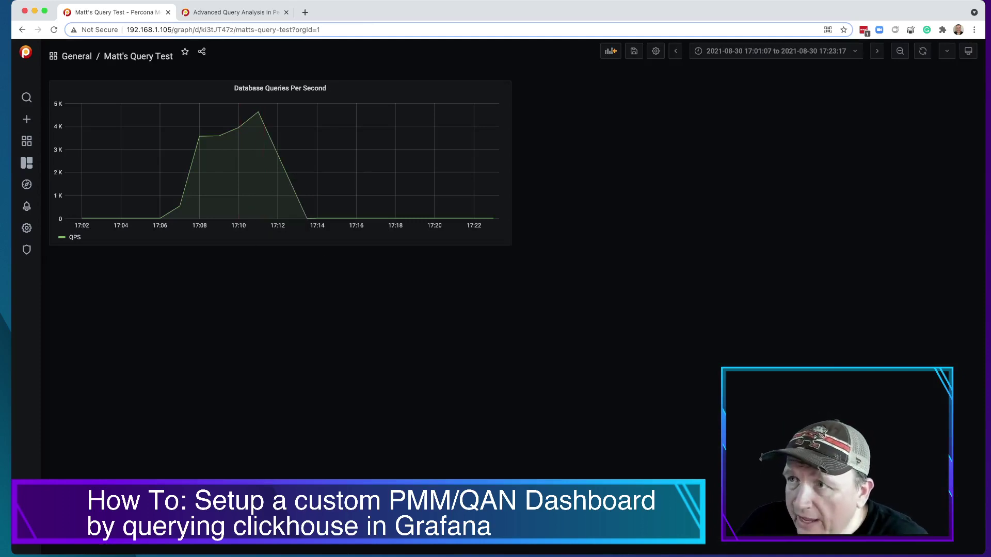
# Add a query variable named service_name with the label Server to the Query Test dashboard
pyautogui.click(656, 51)
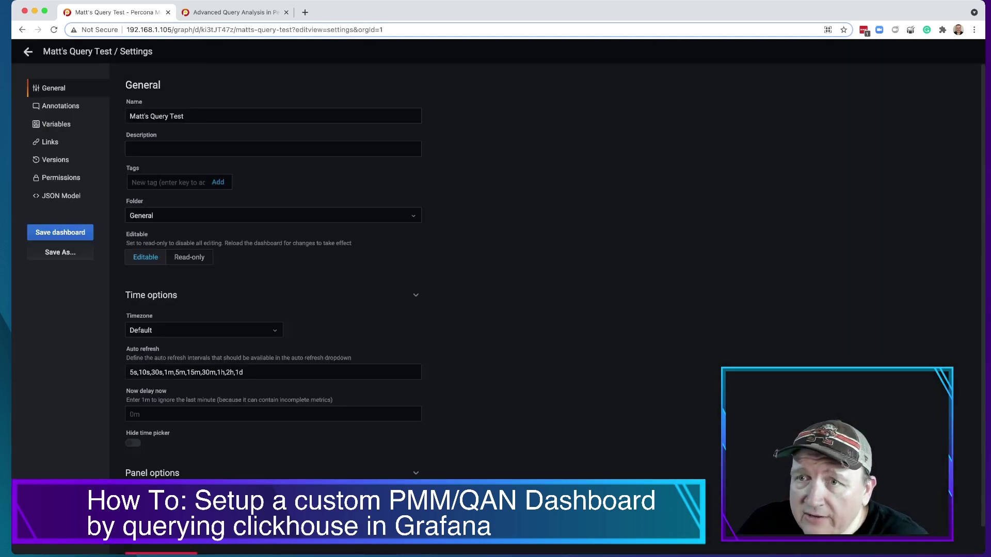
pyautogui.click(57, 124)
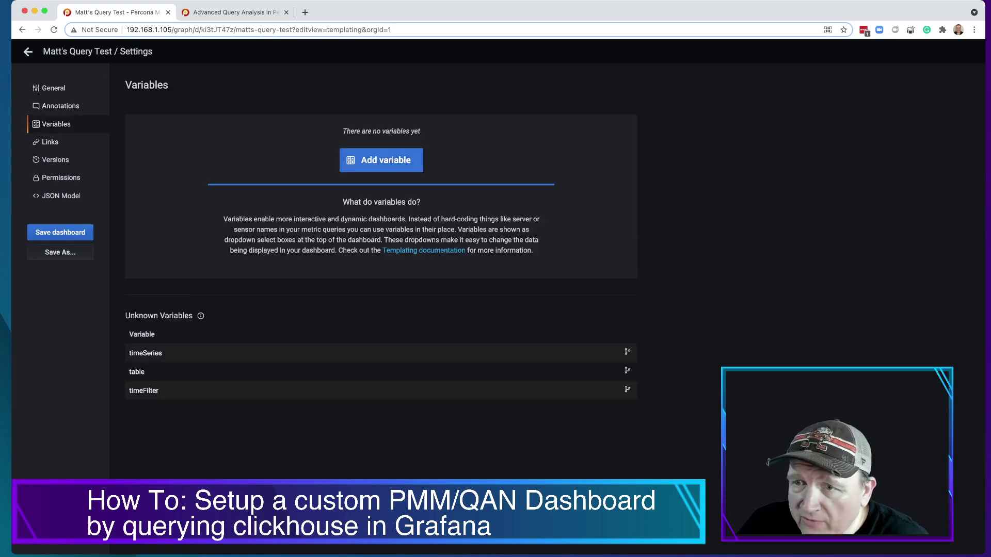
pyautogui.click(381, 160)
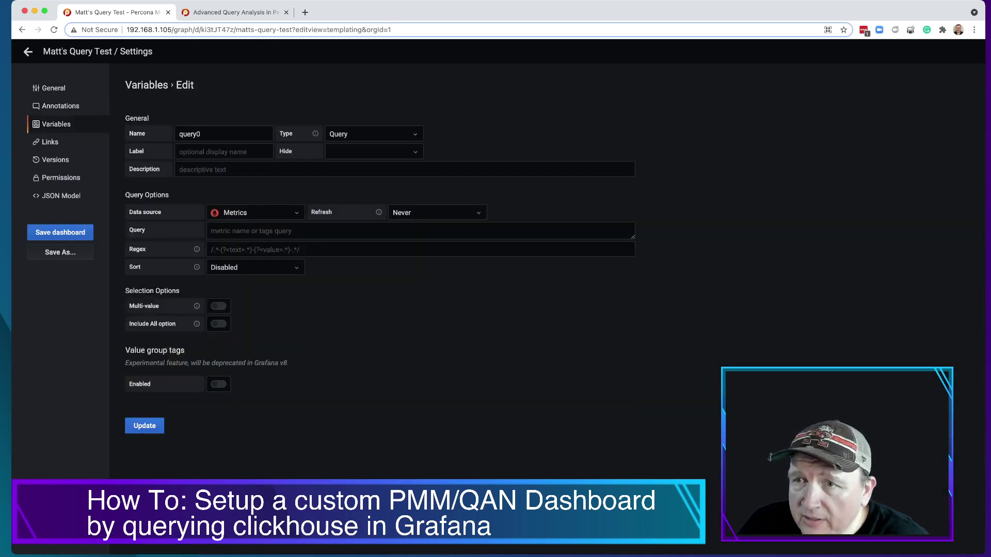
pyautogui.doubleClick(189, 134)
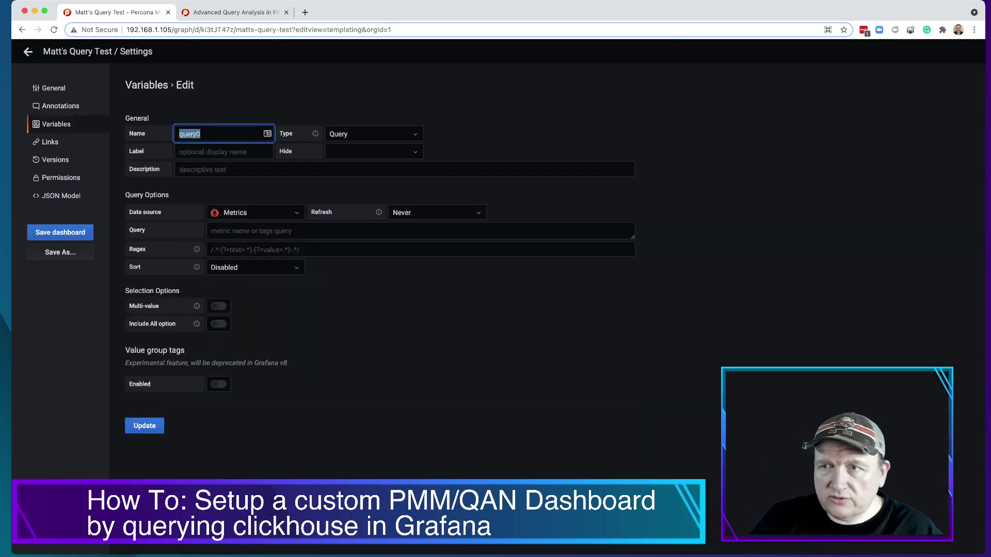
pyautogui.write('service_name')
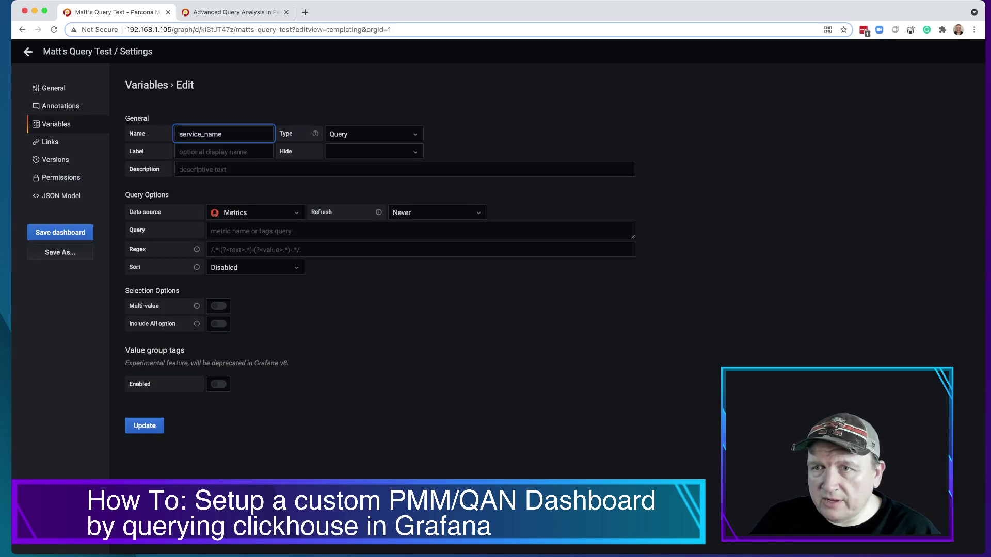
pyautogui.click(179, 152)
pyautogui.write('Server')
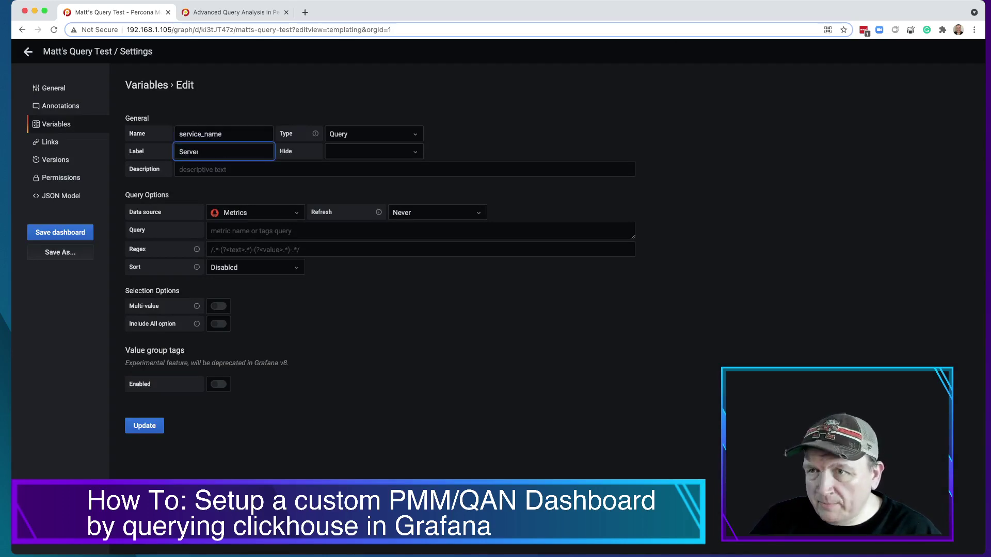
# Set the service_name variable to refresh on dashboard load and give it the query label_values(up, service_name)
pyautogui.click(373, 152)
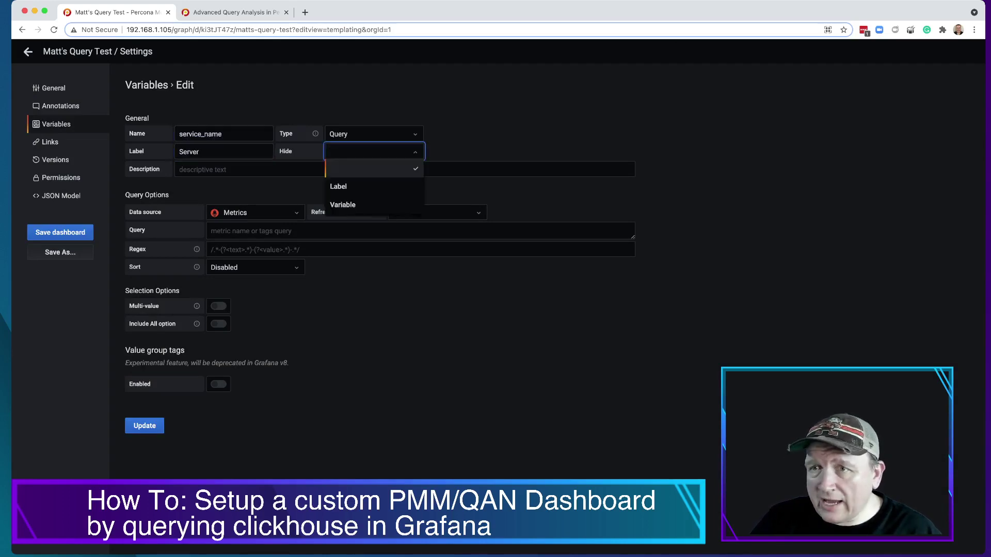
pyautogui.press('Escape')
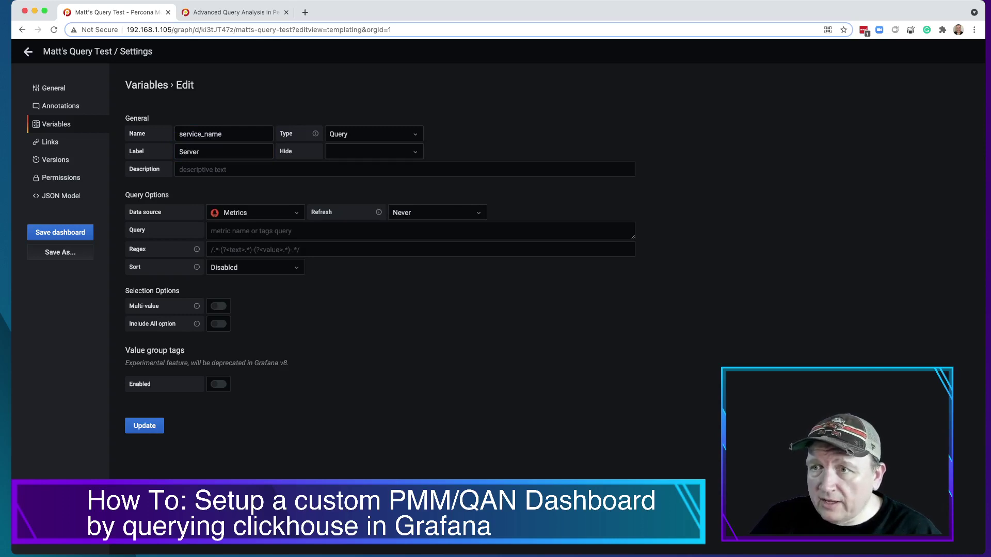
pyautogui.click(411, 213)
pyautogui.press('Down')
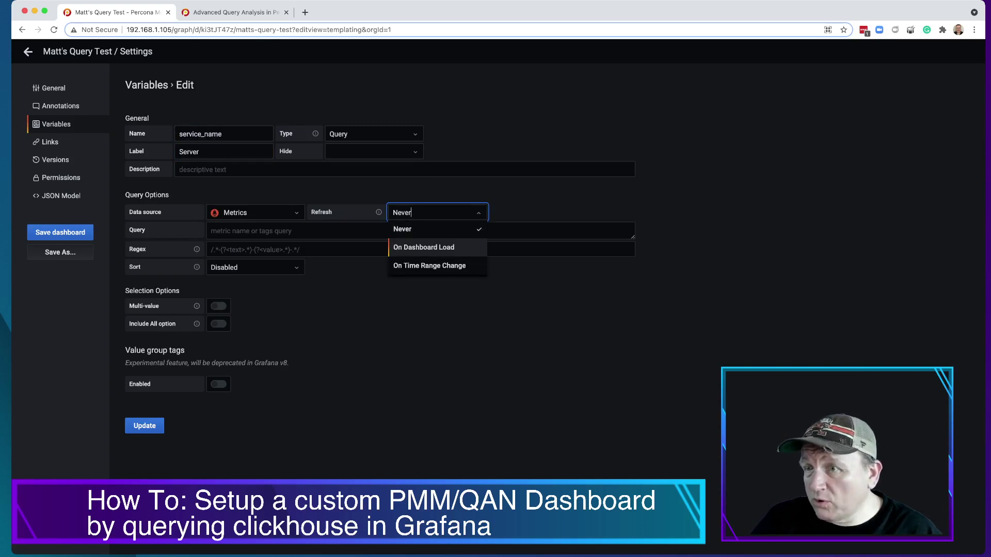
pyautogui.press('Return')
pyautogui.click(210, 231)
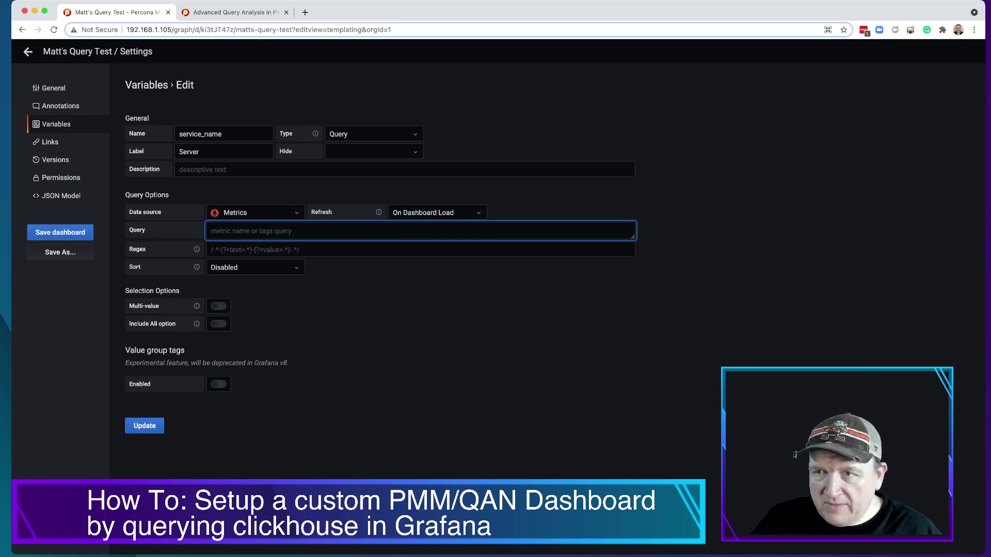
pyautogui.press('super+v')
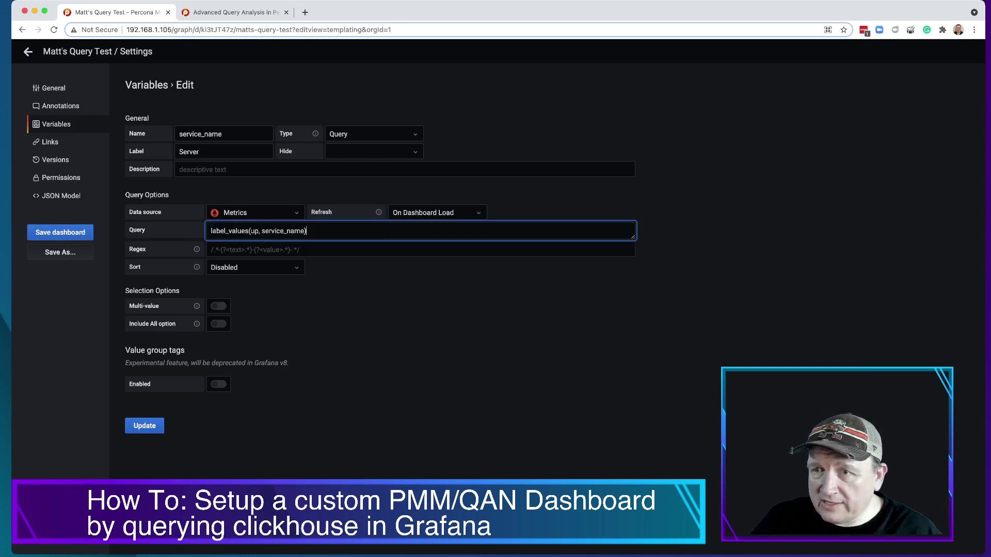
# Allow multiple values and an All option for the service_name variable, and save the updated dashboard
pyautogui.click(218, 306)
pyautogui.click(219, 324)
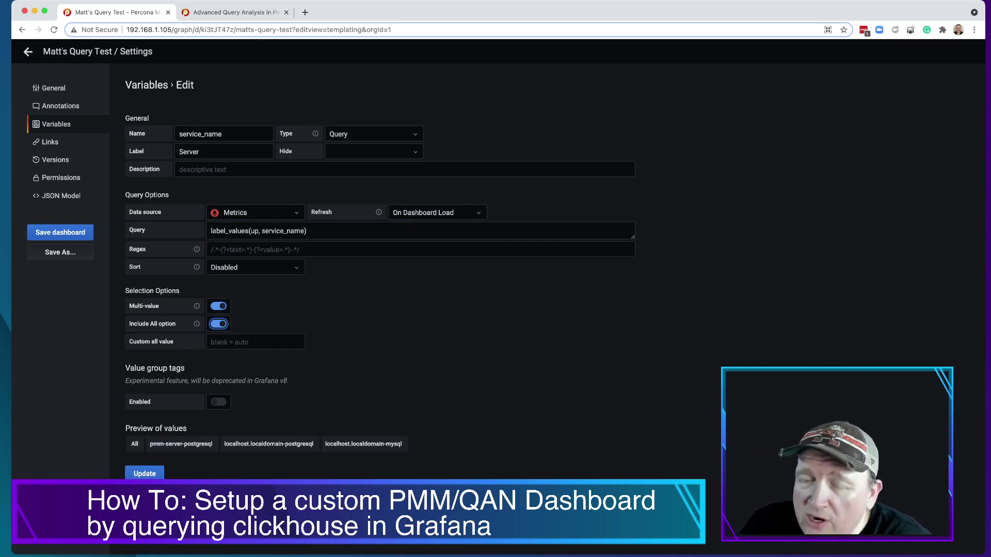
pyautogui.click(144, 473)
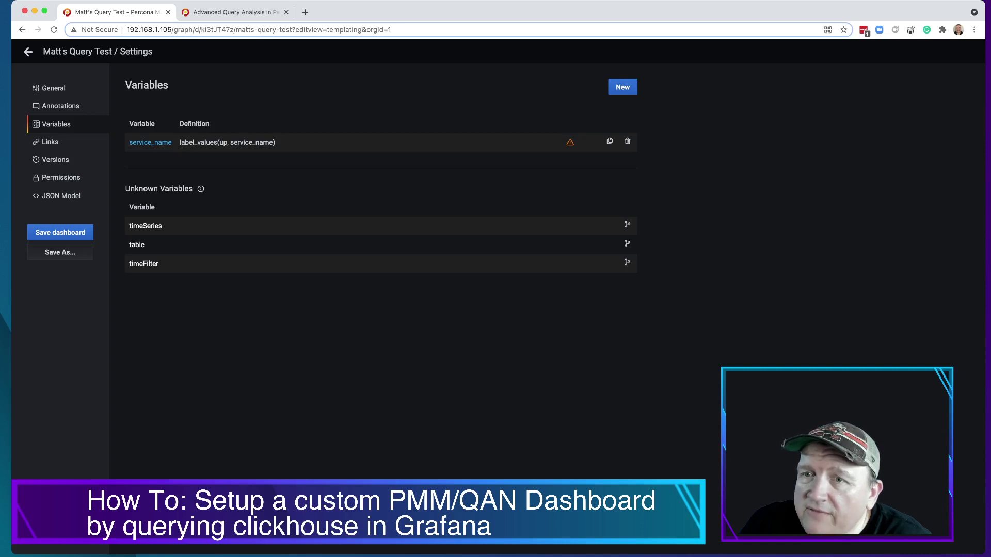
pyautogui.click(59, 232)
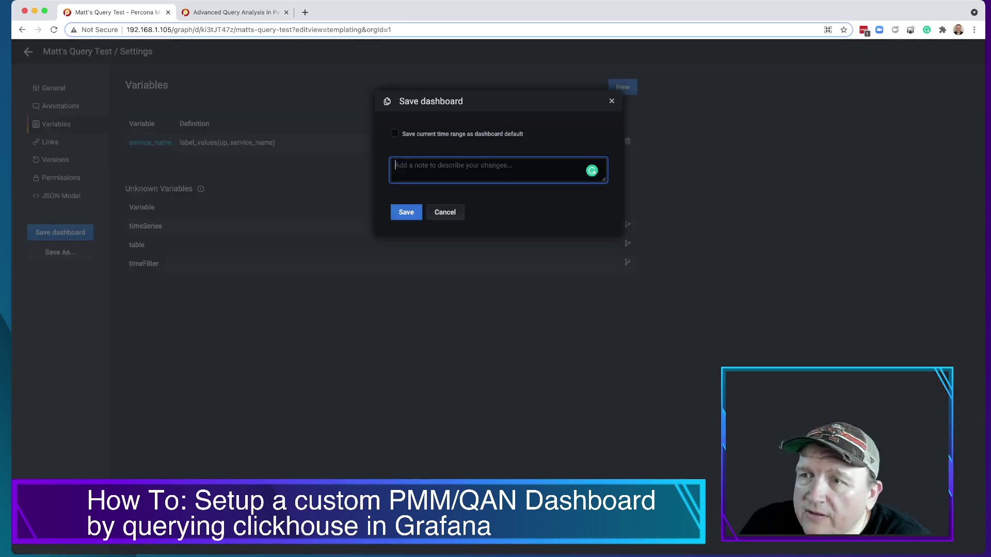
pyautogui.click(406, 212)
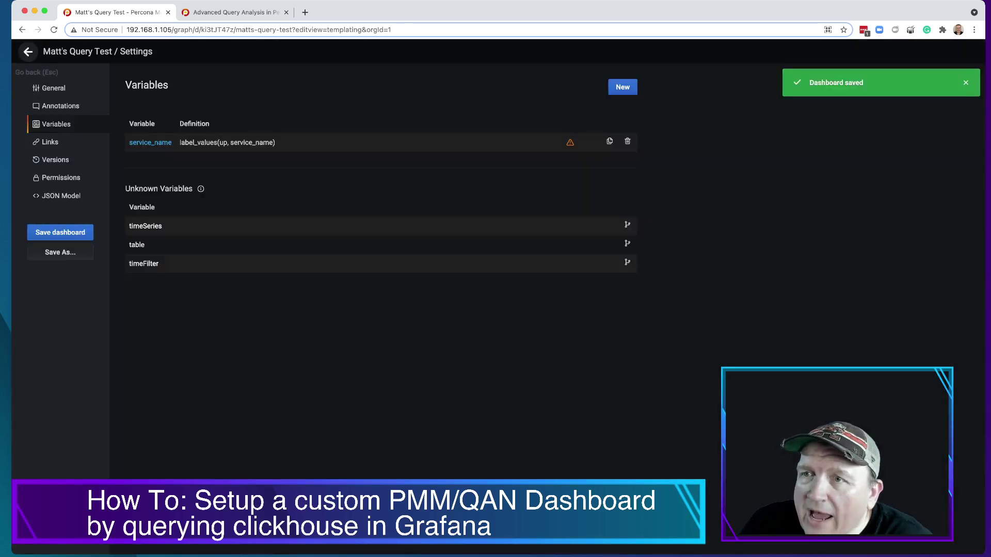
# Return to the dashboard and select pmm-server-postgresql, localhost.localdomain-mysql and localhost.localdomain-postgresql together in the Server filter
pyautogui.click(28, 52)
pyautogui.click(117, 89)
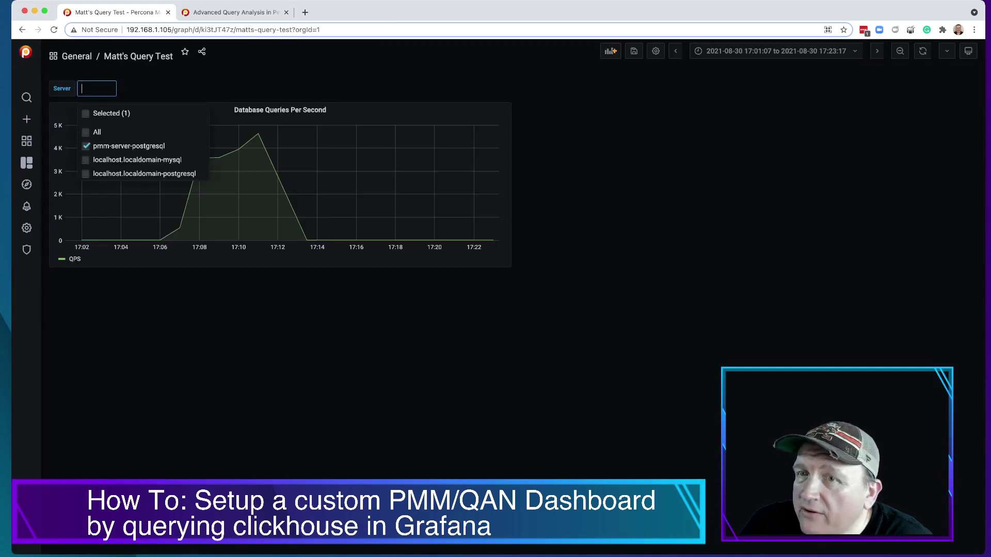
pyautogui.click(86, 160)
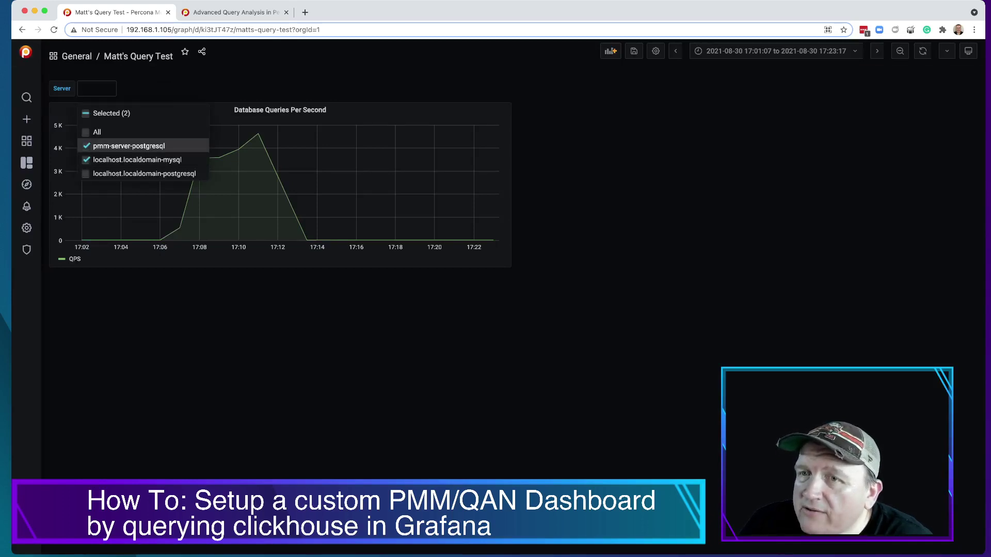
pyautogui.click(216, 89)
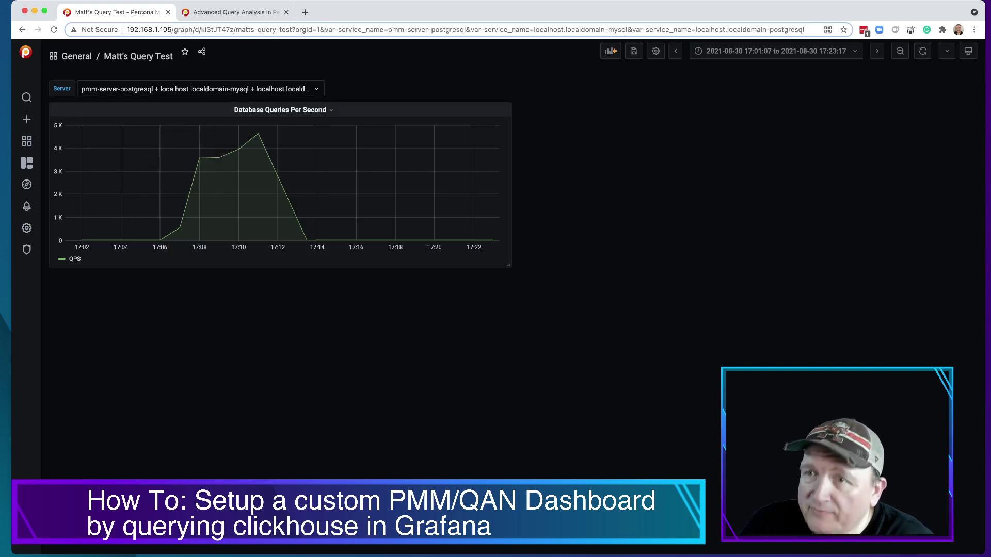
# Add the condition "and service_name = $service_name" after $timeFilter in the Database Queries Per Second panel's query and apply it
pyautogui.click(281, 110)
pyautogui.click(300, 139)
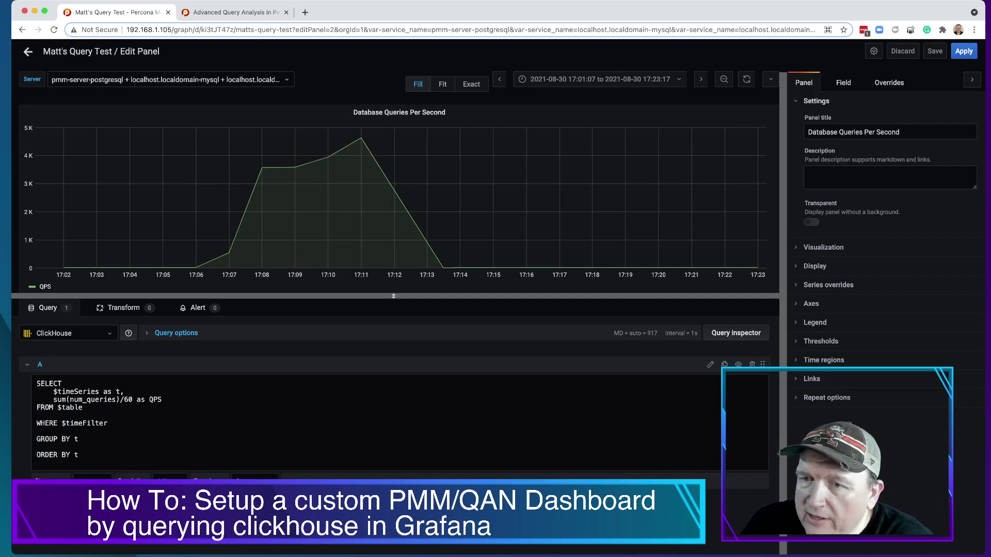
pyautogui.press('Return')
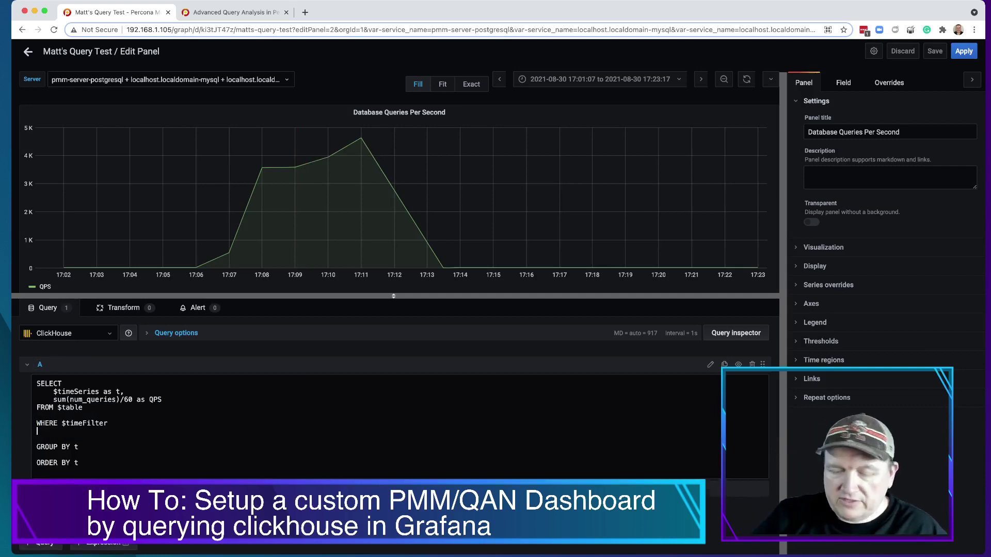
pyautogui.write('and')
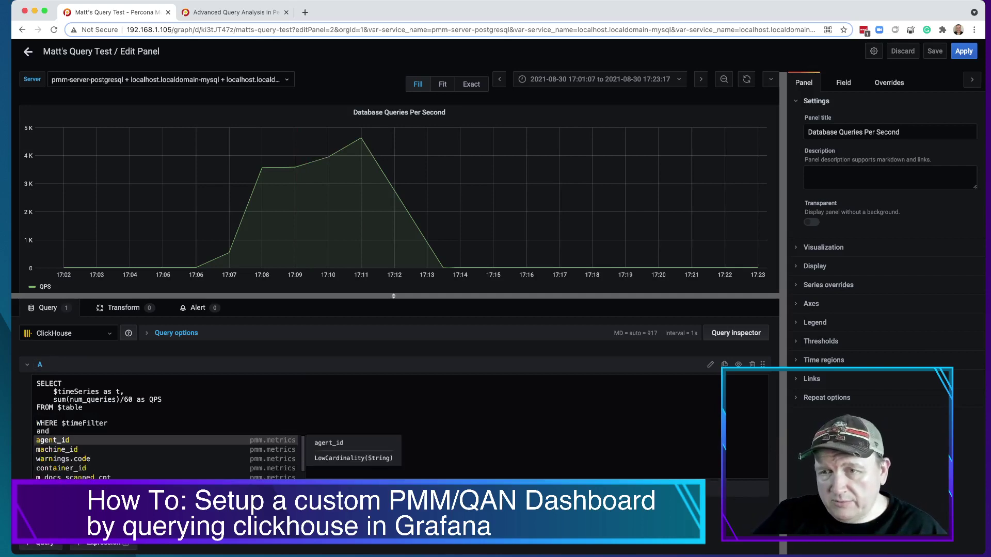
pyautogui.write(' service')
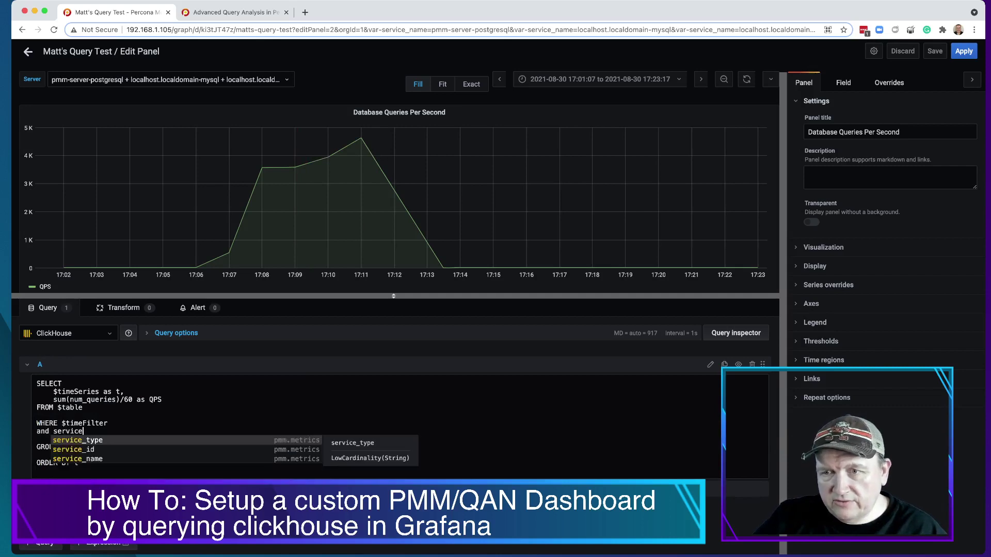
pyautogui.write('_name ')
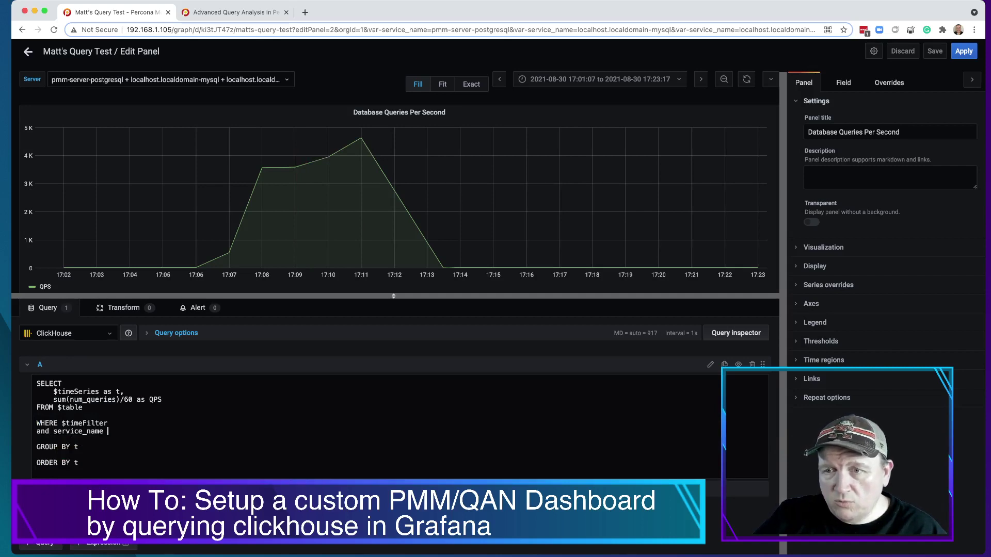
pyautogui.write('= $ser')
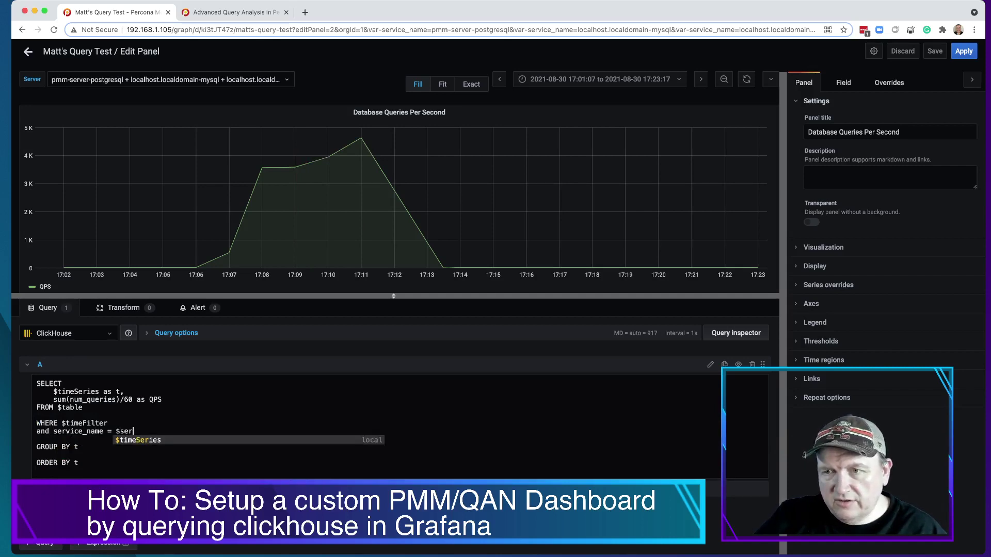
pyautogui.write('vice_name')
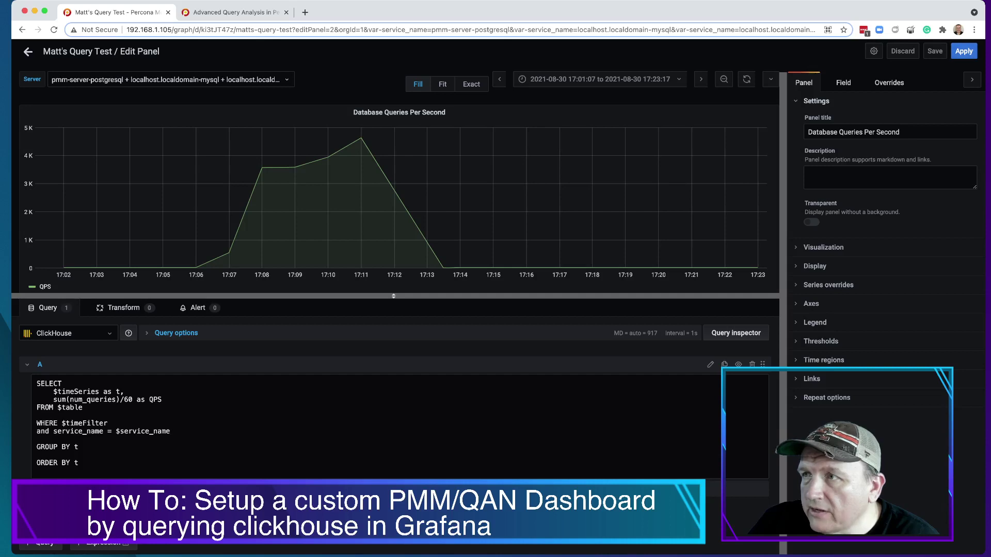
pyautogui.click(963, 51)
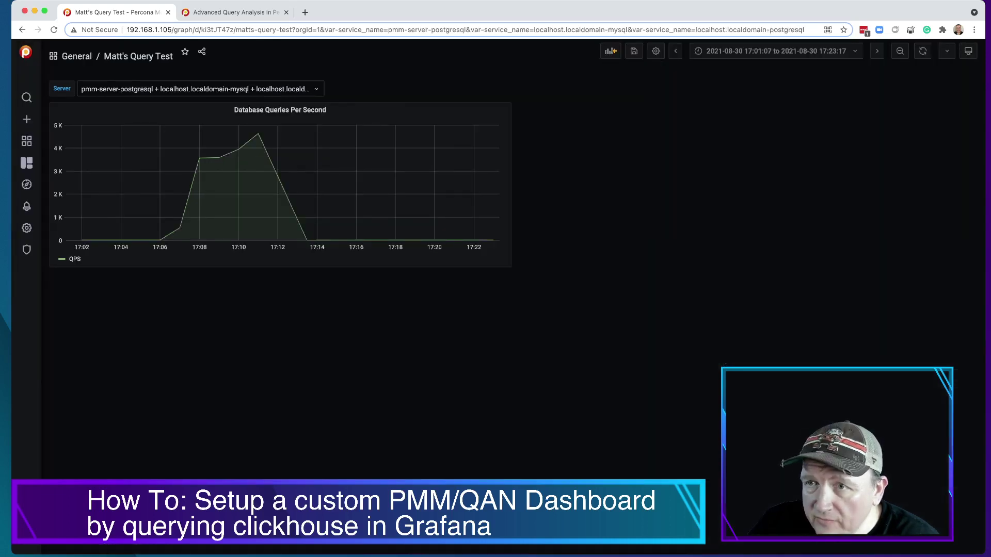
# Check the filtered graph for localhost.localdomain-mysql alone and for pmm-server-postgresql alone
pyautogui.click(200, 89)
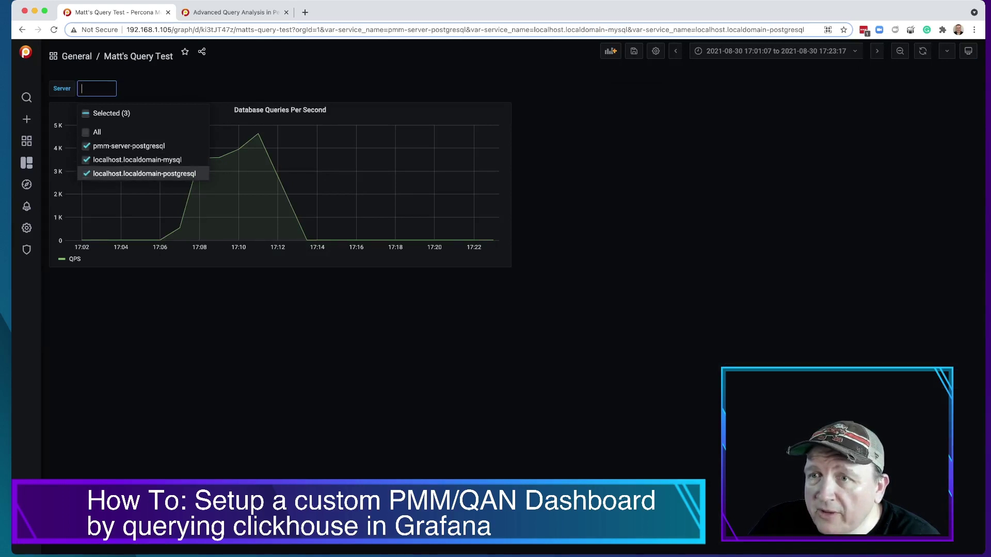
pyautogui.click(143, 173)
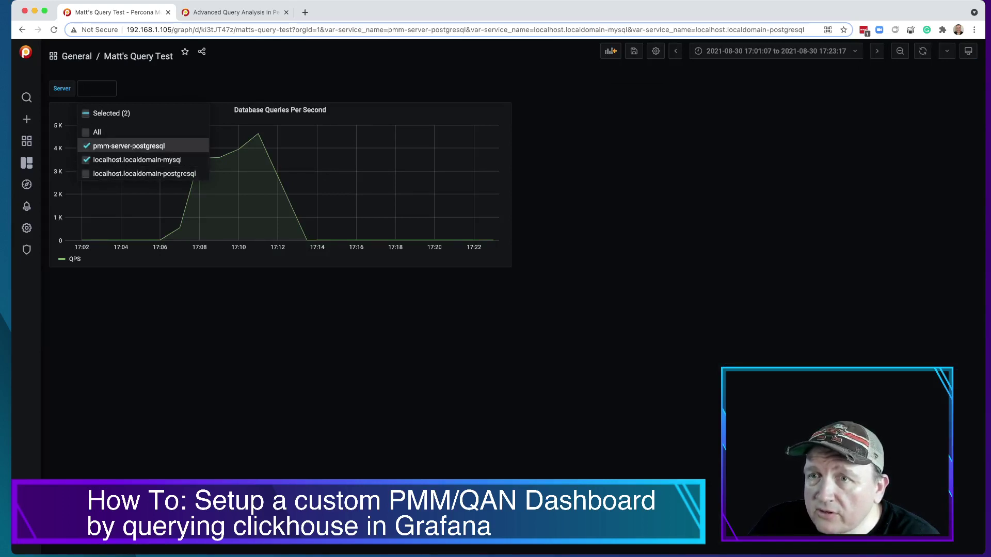
pyautogui.click(132, 146)
pyautogui.press('Escape')
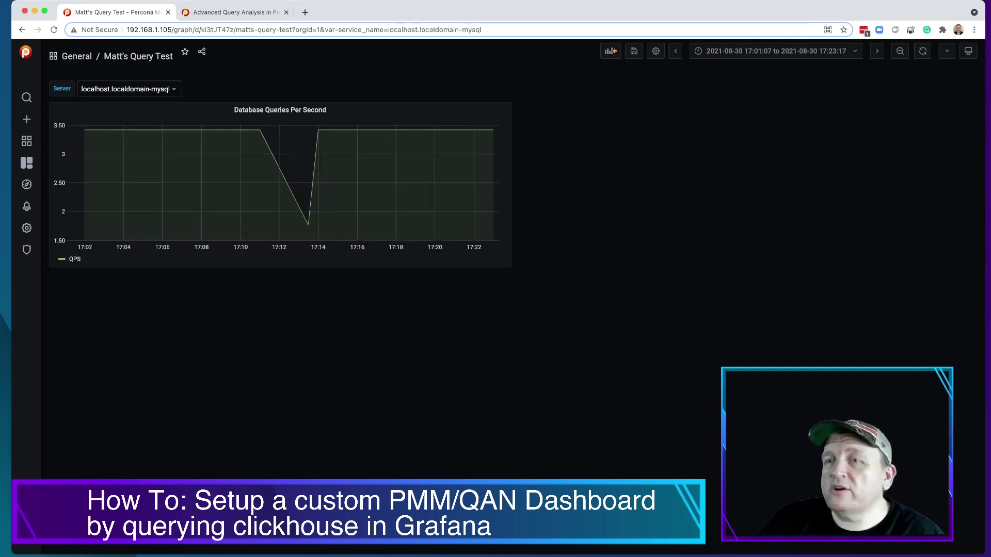
pyautogui.click(129, 89)
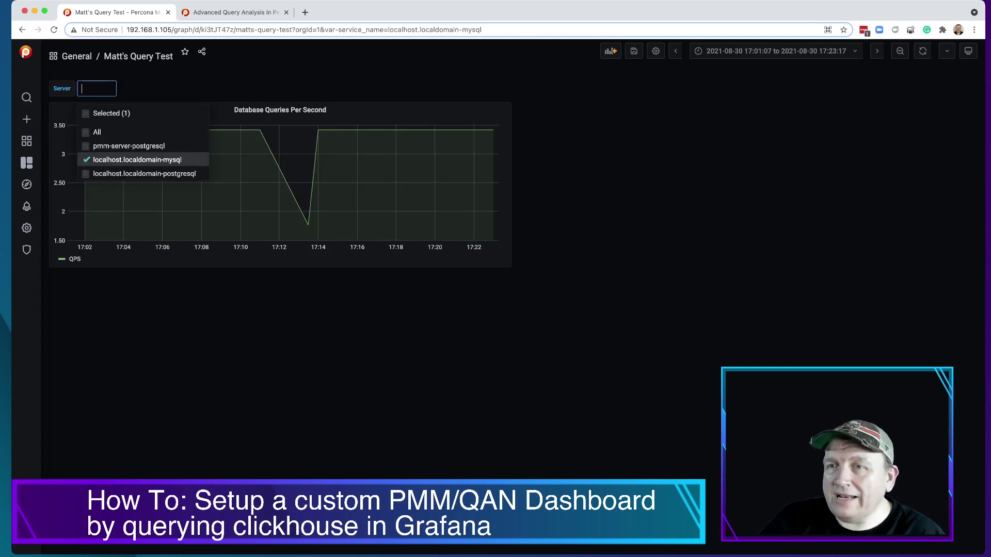
pyautogui.click(137, 159)
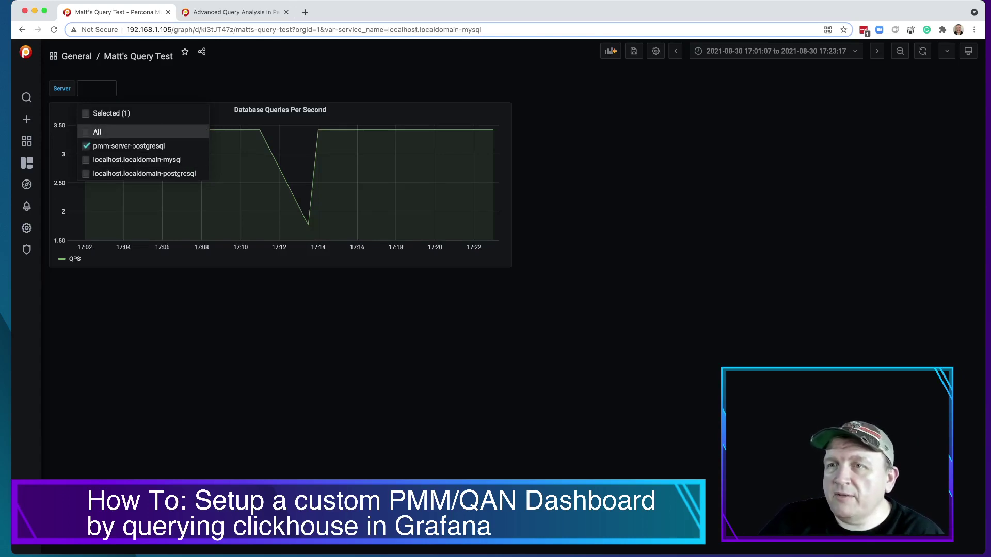
pyautogui.press('Escape')
# Filter the dashboard to localhost.localdomain-postgresql only and set its time range to the last 24 hours
pyautogui.click(117, 89)
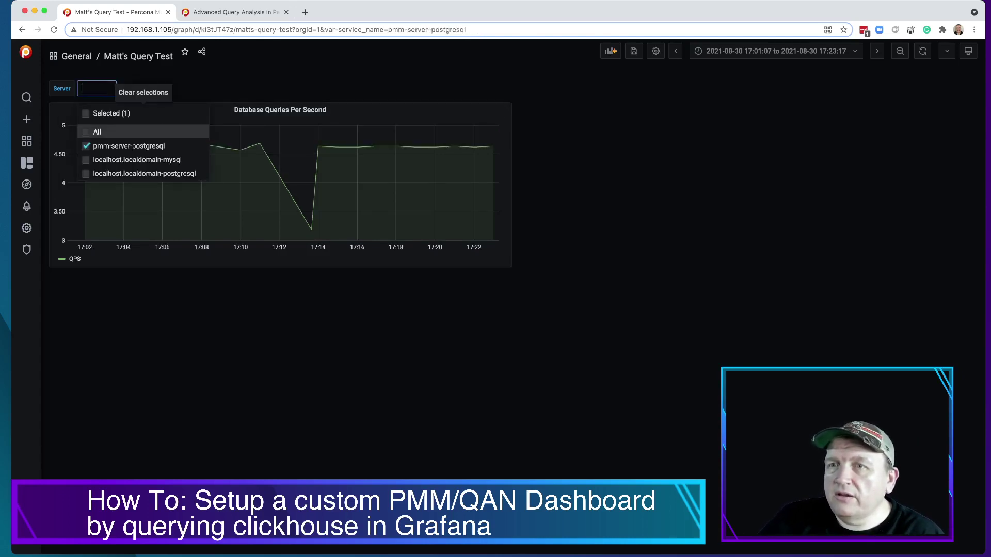
pyautogui.click(144, 174)
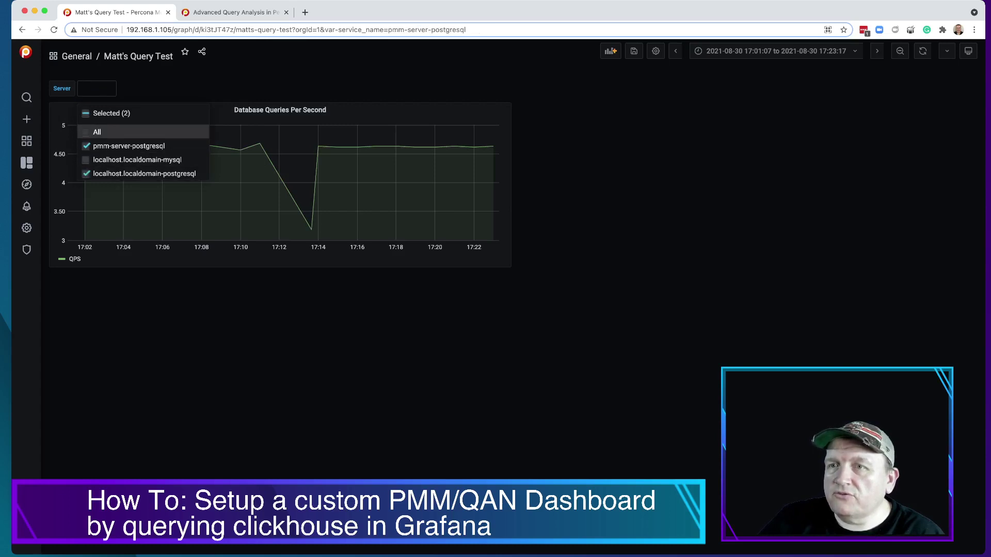
pyautogui.press('Escape')
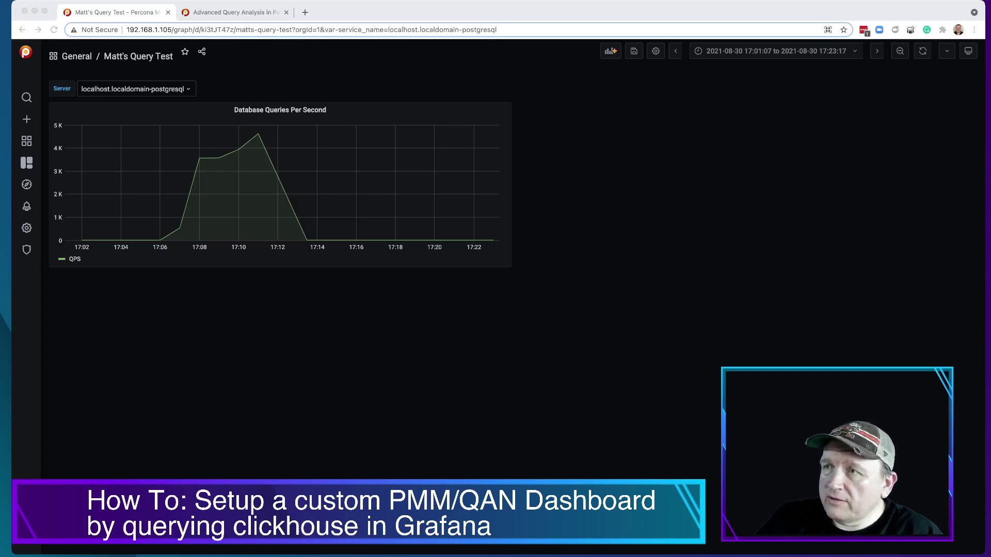
pyautogui.click(774, 51)
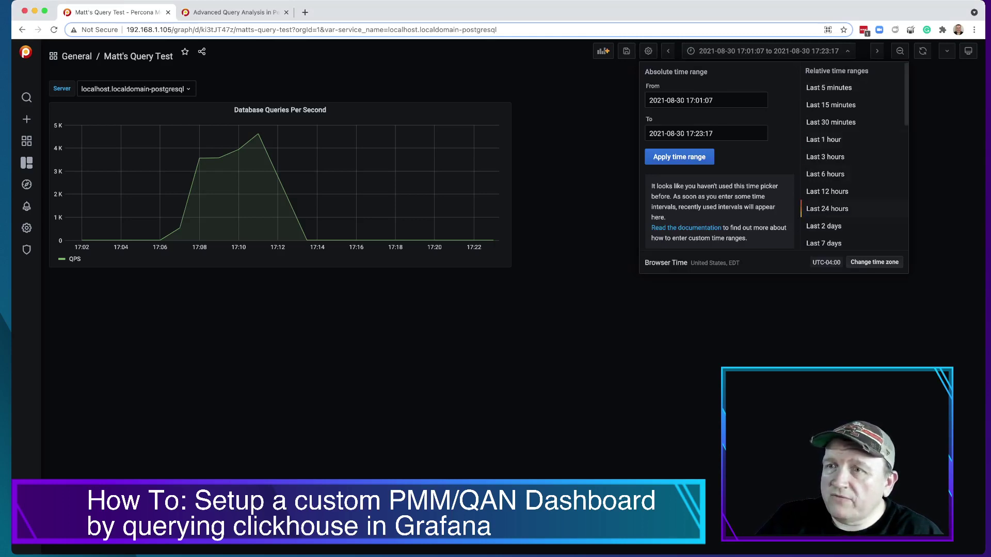
pyautogui.click(827, 208)
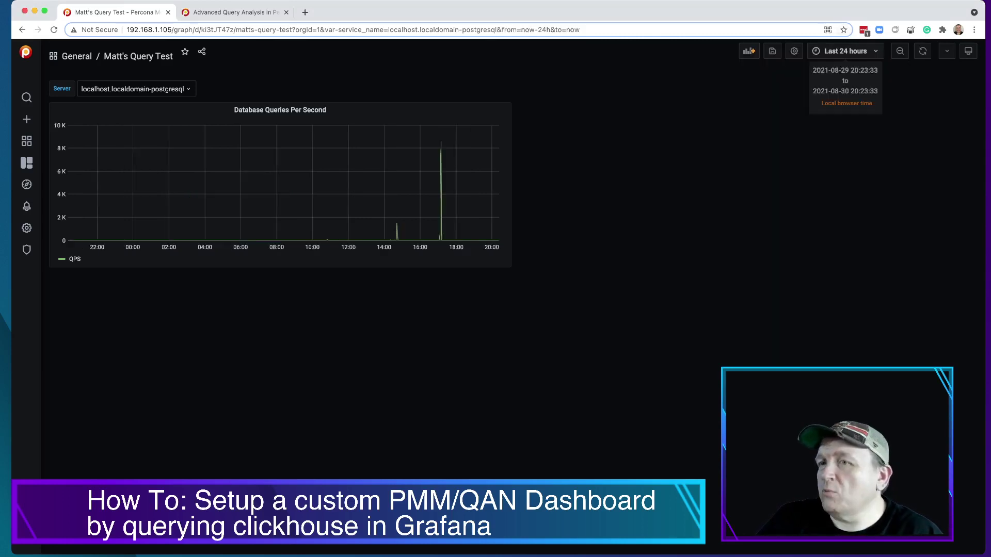